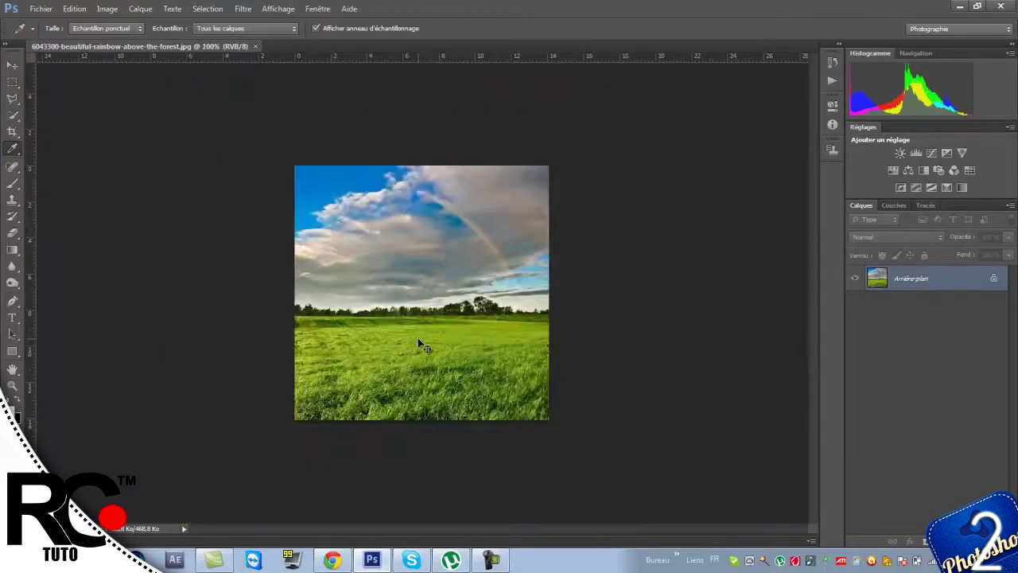
key("ctrl+minus")
left_click(959, 5)
scroll(633, 255, "up", 2)
scroll(634, 259, "up", 2)
scroll(634, 259, "down", 3)
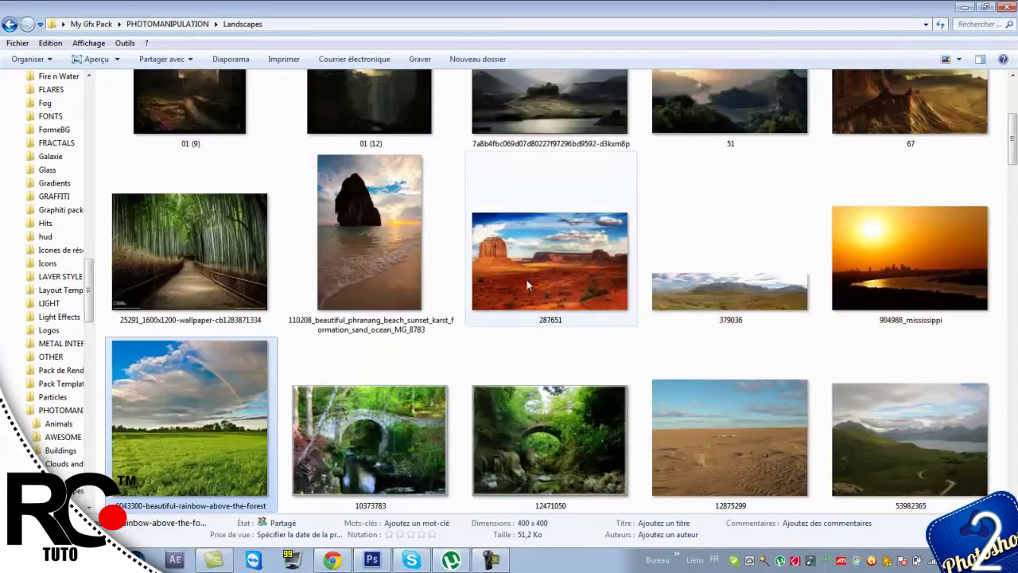
right_click(187, 169)
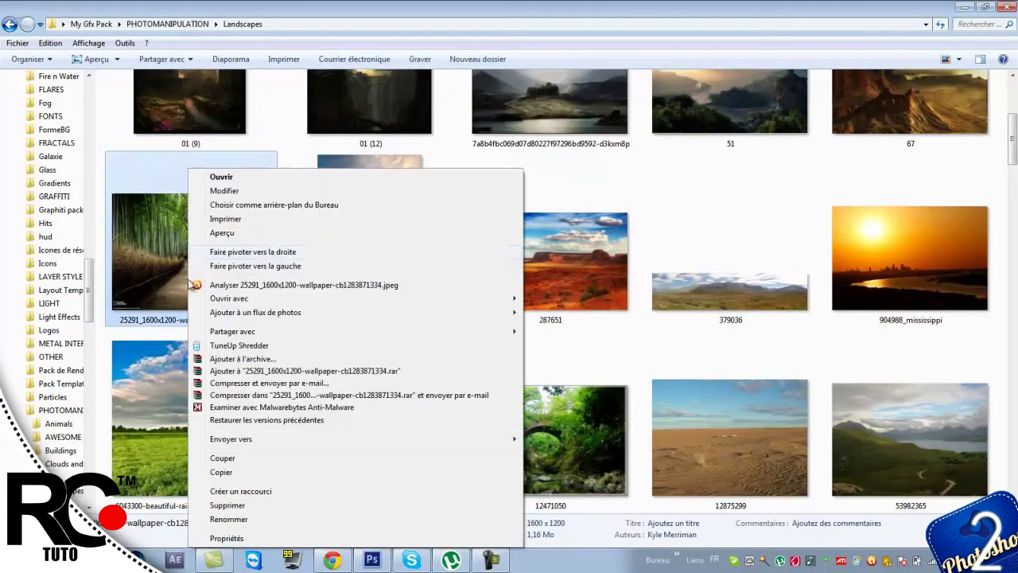
mouse_move(358, 299)
left_click(538, 300)
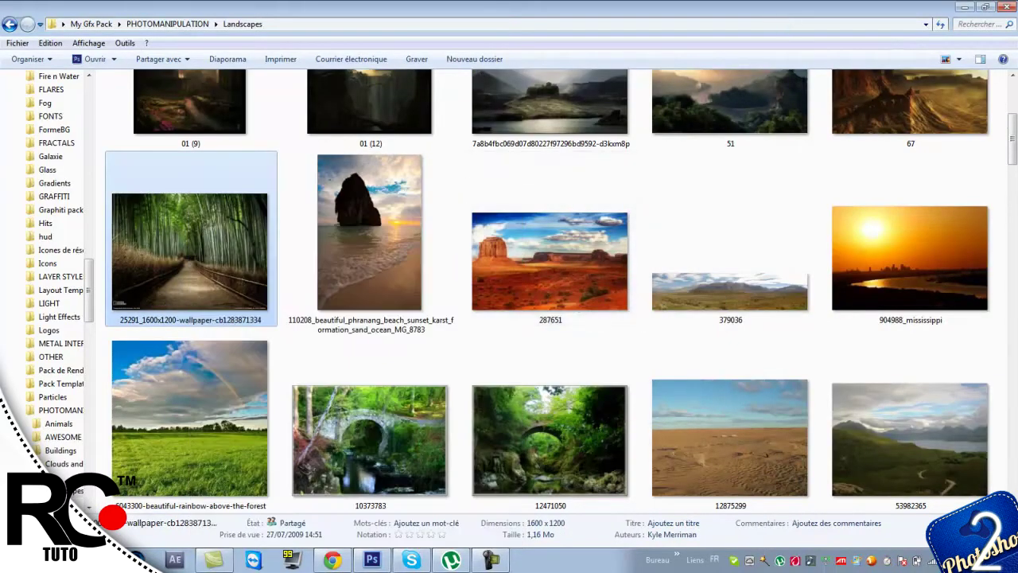
left_click(964, 8)
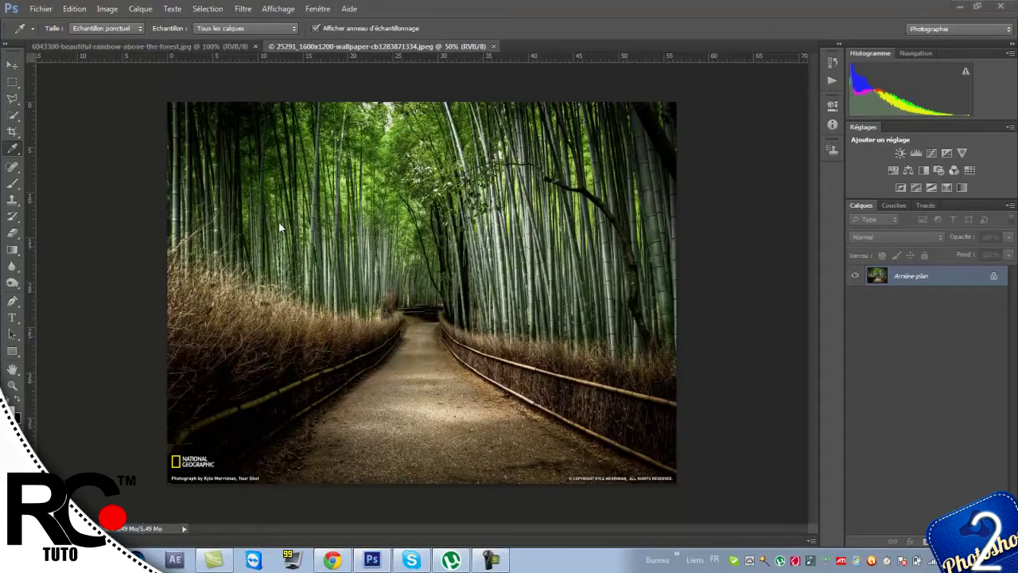
Step: Look through the Animals folder and the AWESOME TRANSFORMERS PACK wallpaper folder in Windows Explorer for a subject image
key("alt+Tab")
left_click(9, 24)
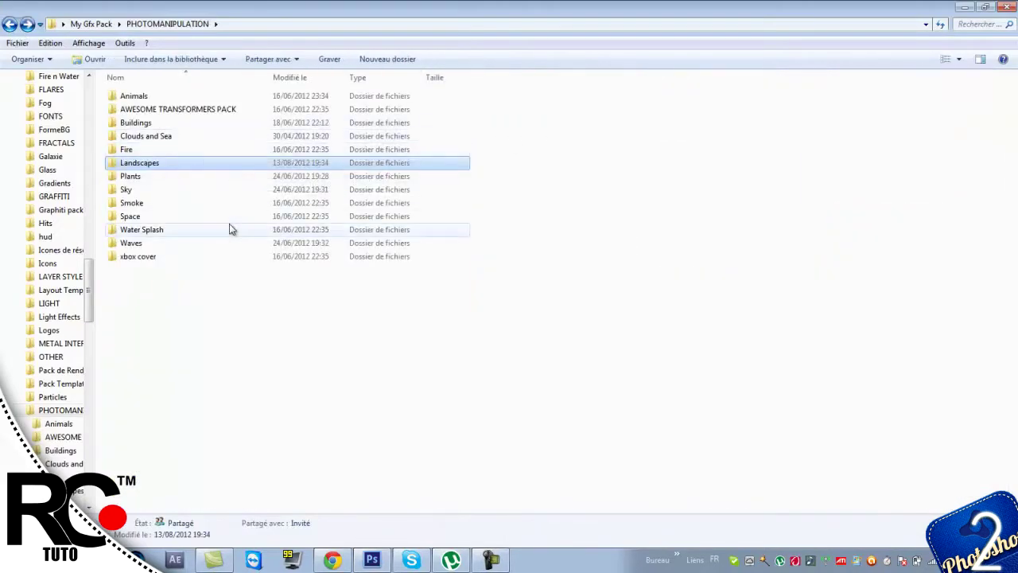
double_click(242, 98)
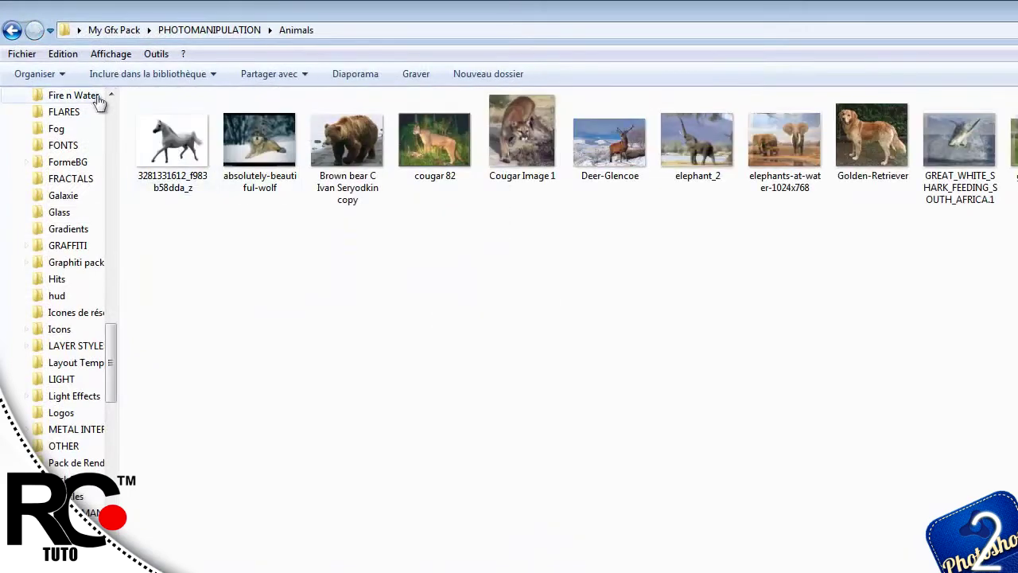
left_click(12, 30)
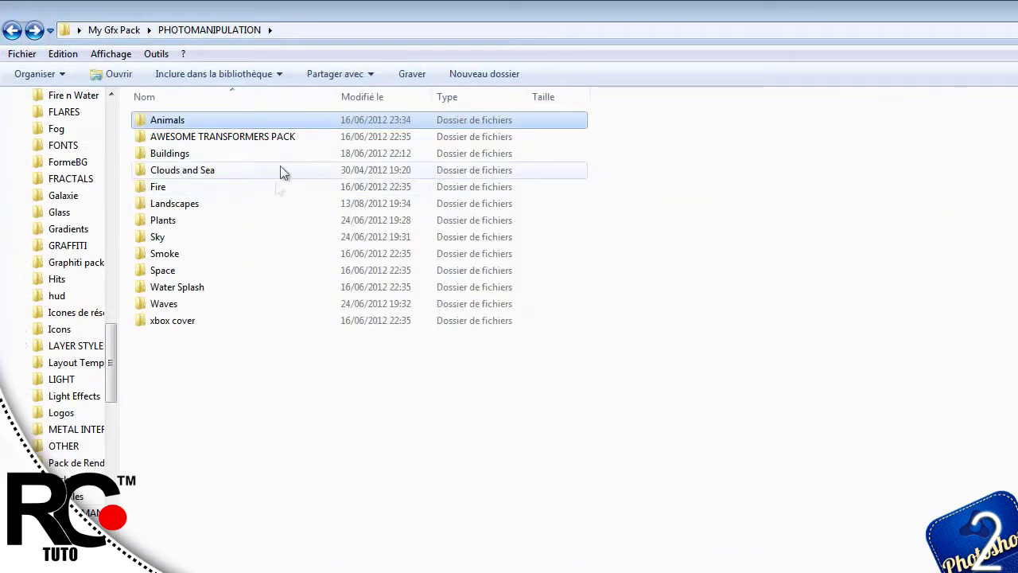
left_click(289, 143)
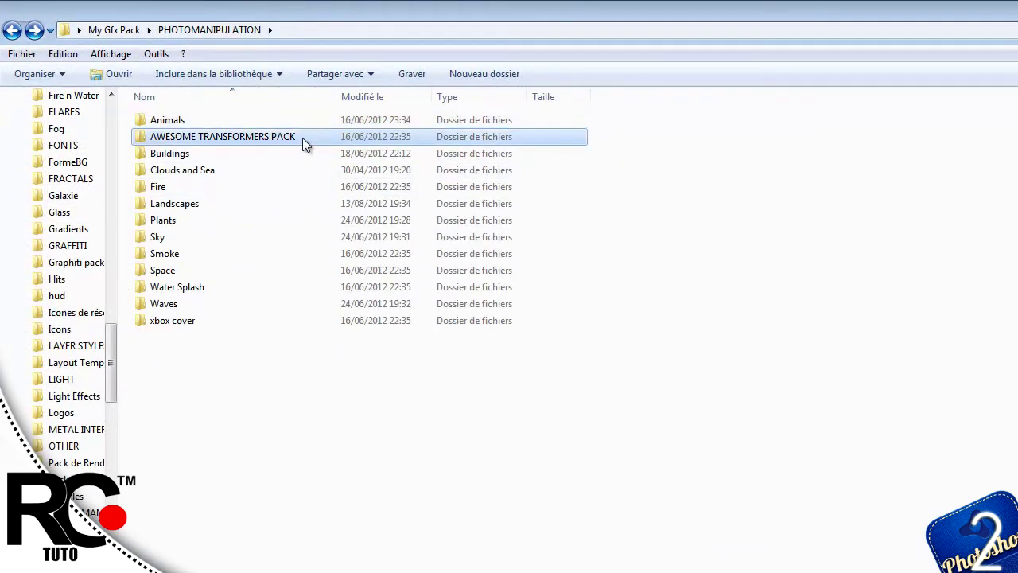
double_click(303, 141)
double_click(302, 151)
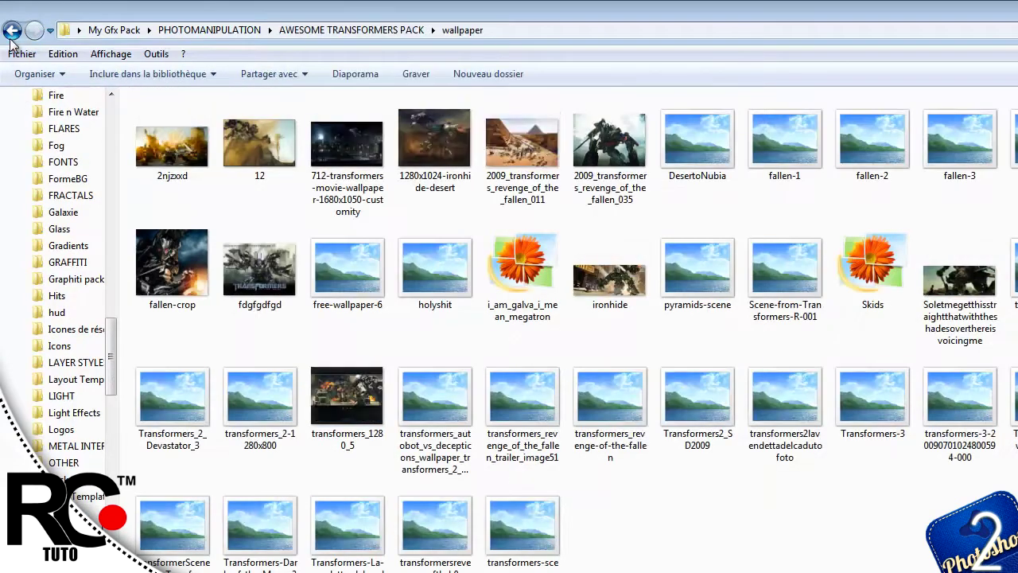
key("BackSpace")
Step: Look through the Arcee & Chromia, Fallen and Devastator folders inside all transformers renders
double_click(322, 120)
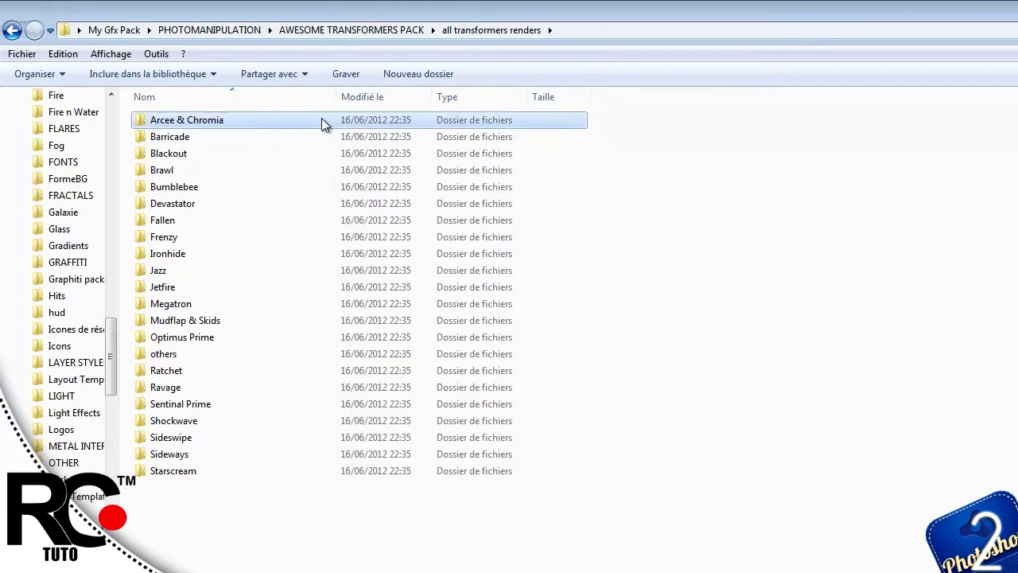
double_click(321, 119)
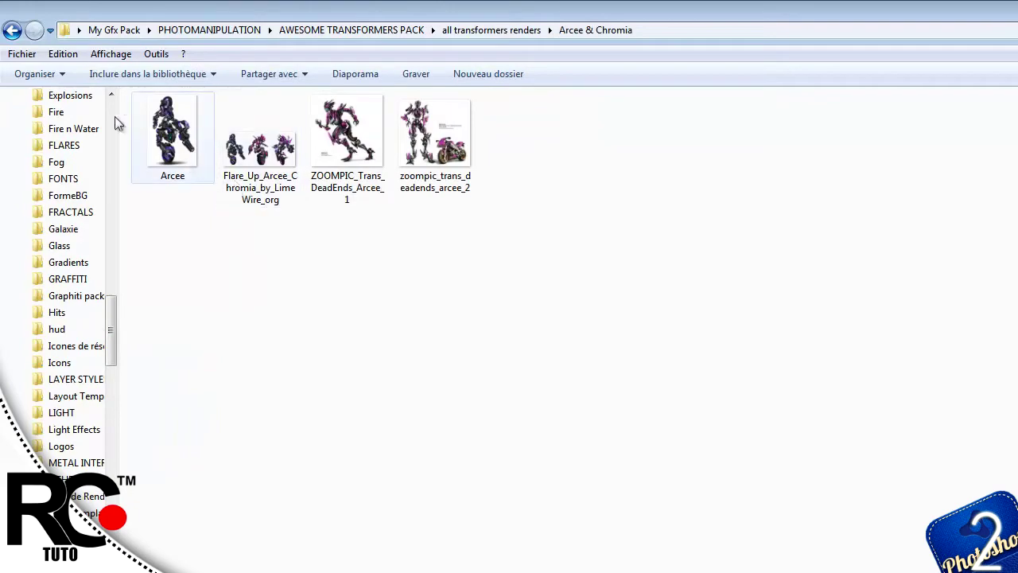
left_click(12, 31)
double_click(269, 212)
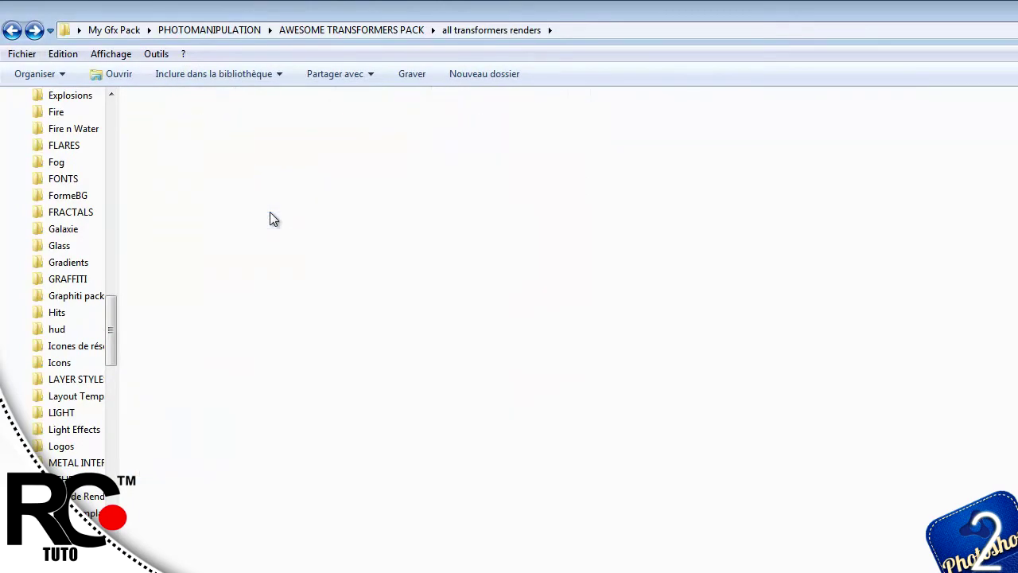
left_click(12, 32)
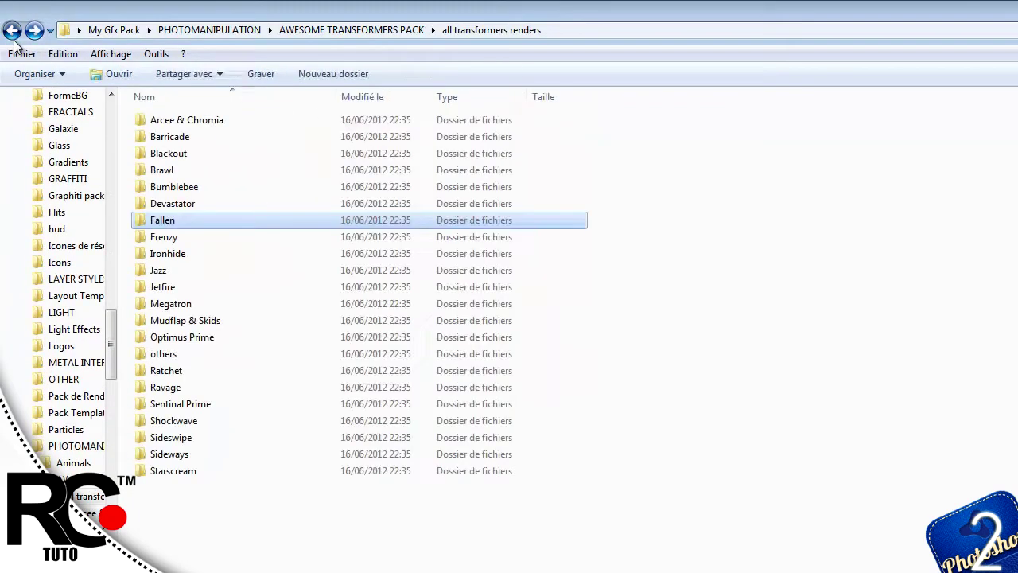
left_click(12, 32)
left_click(34, 30)
double_click(210, 204)
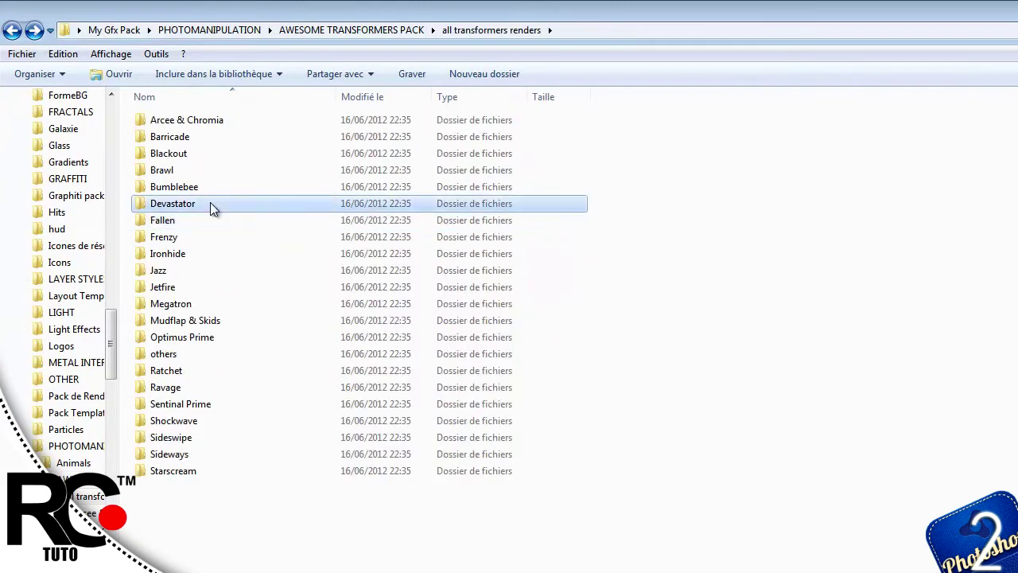
left_click(12, 30)
Step: Place the Megatron_portal image from the Megatron renders folder into the bamboo forest document in Photoshop
left_click(250, 303)
double_click(250, 304)
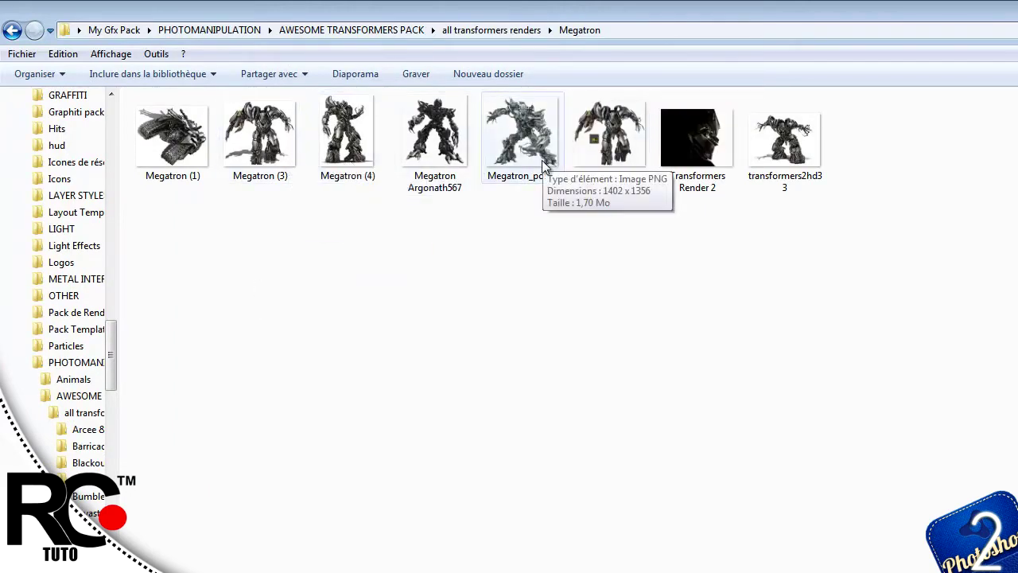
left_click_drag(533, 169, 561, 500)
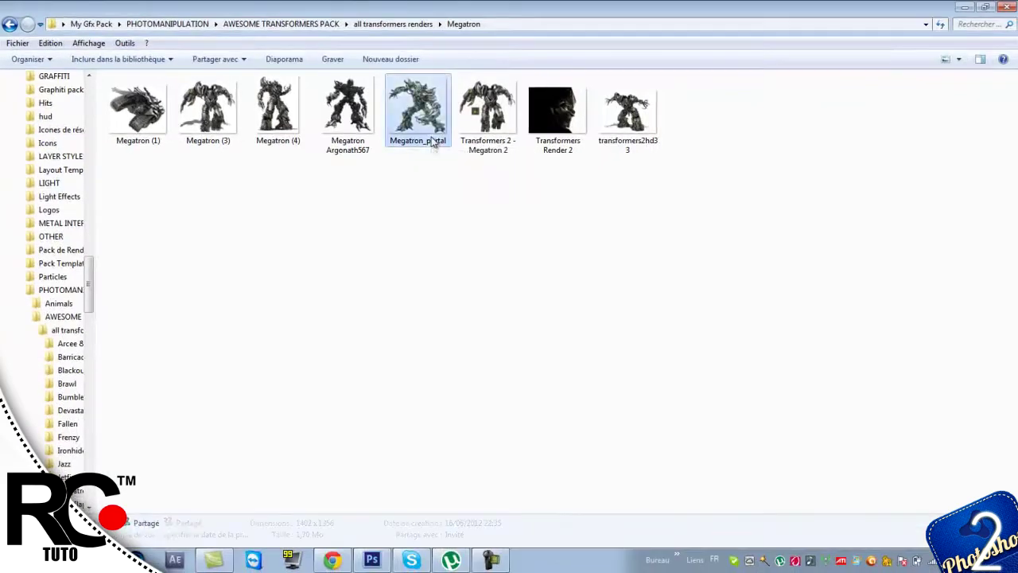
left_click_drag(450, 400, 398, 465)
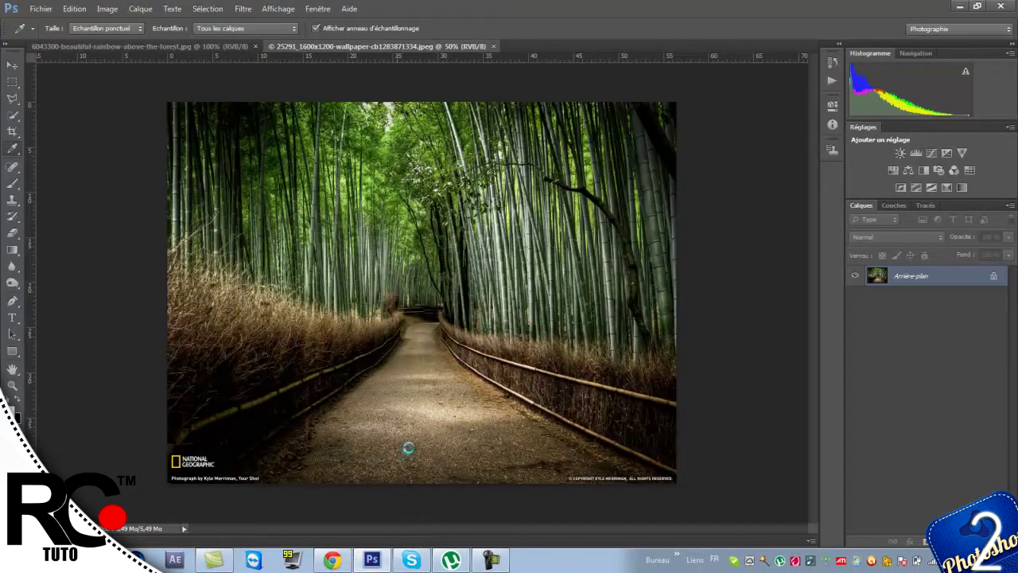
Step: Scale the placed Megatron render to about 52.6%, stand it on the forest path and commit the placement
left_click_drag(578, 230, 567, 250)
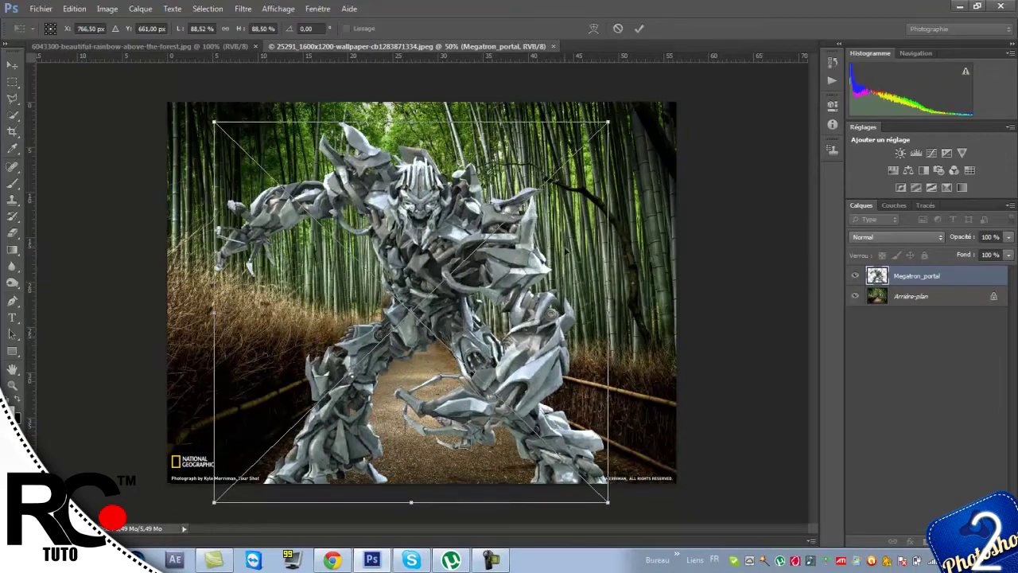
left_click_drag(608, 121, 423, 389)
right_click(423, 390)
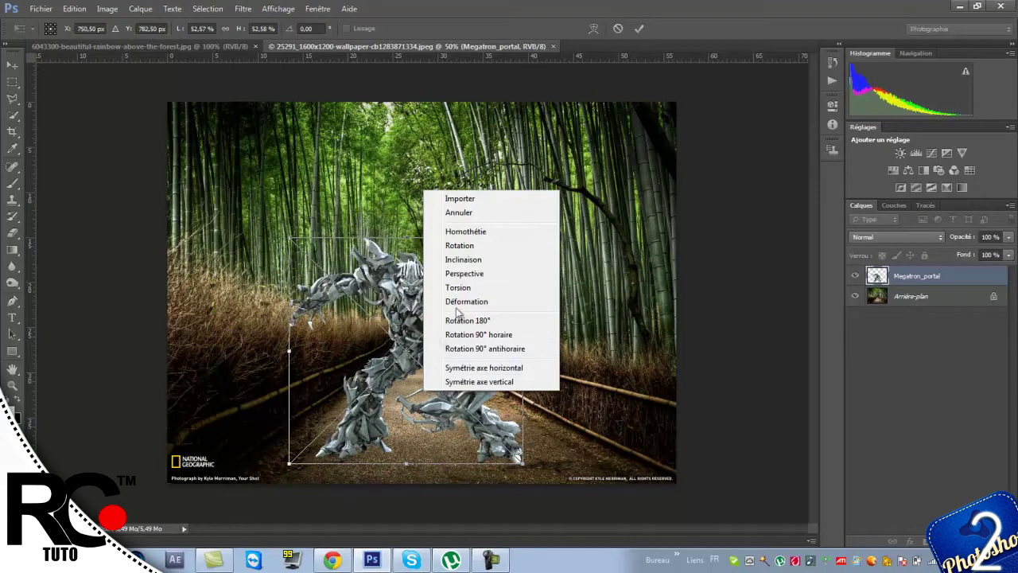
left_click(493, 198)
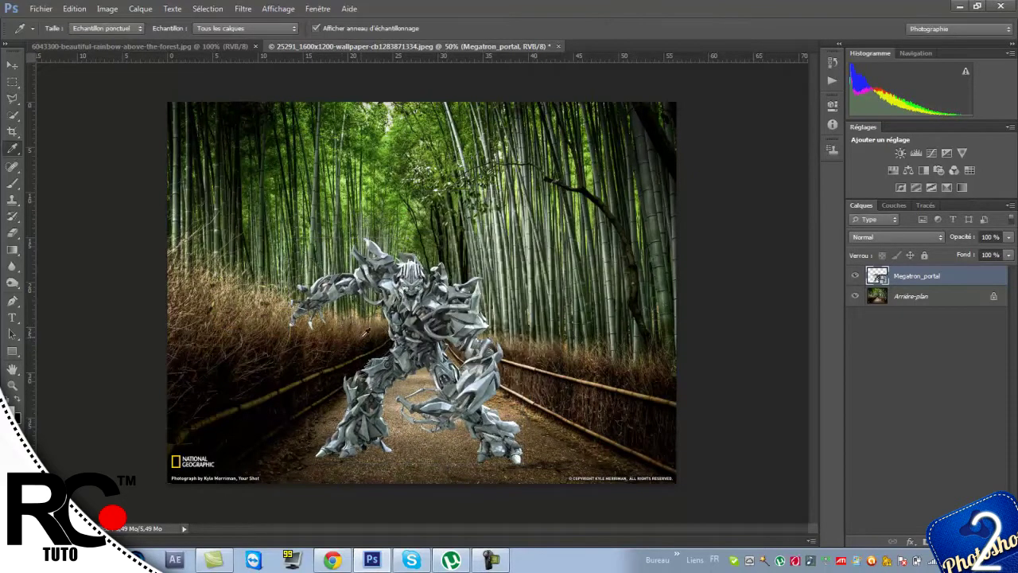
Step: Duplicate the Megatron_portal layer and rasterize the copy
left_click(12, 68)
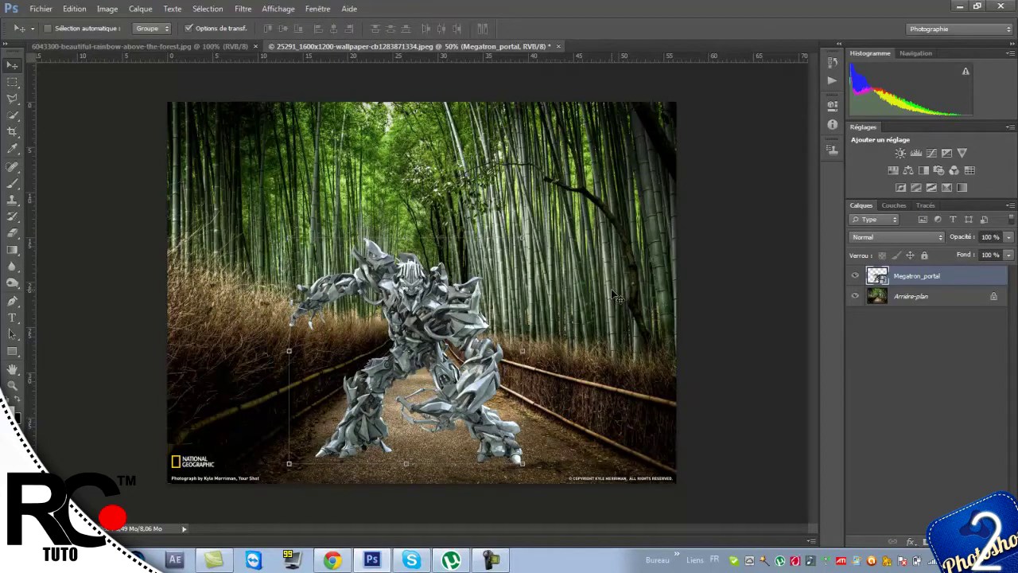
key("ctrl+j")
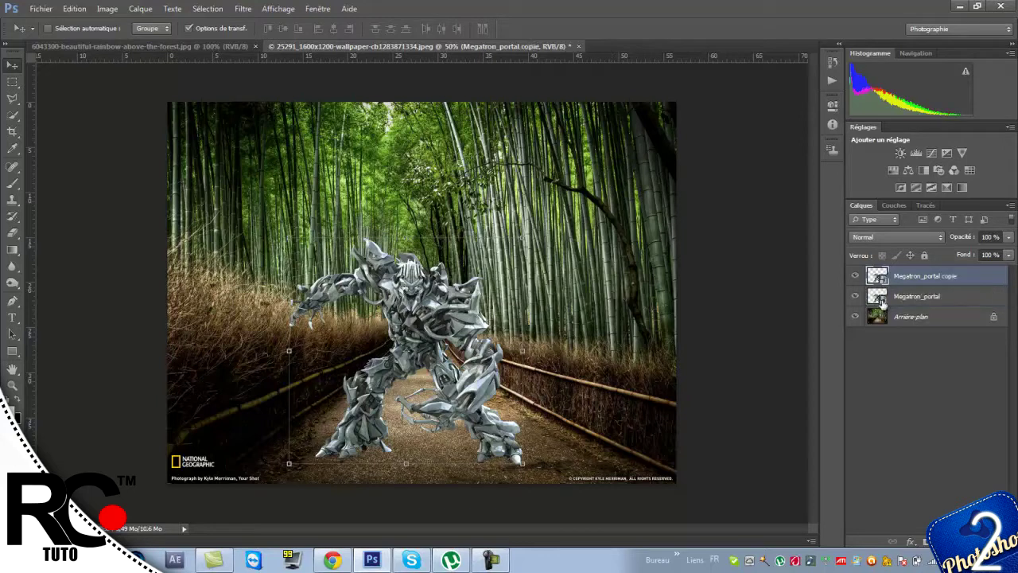
left_click(12, 183)
left_click(346, 323)
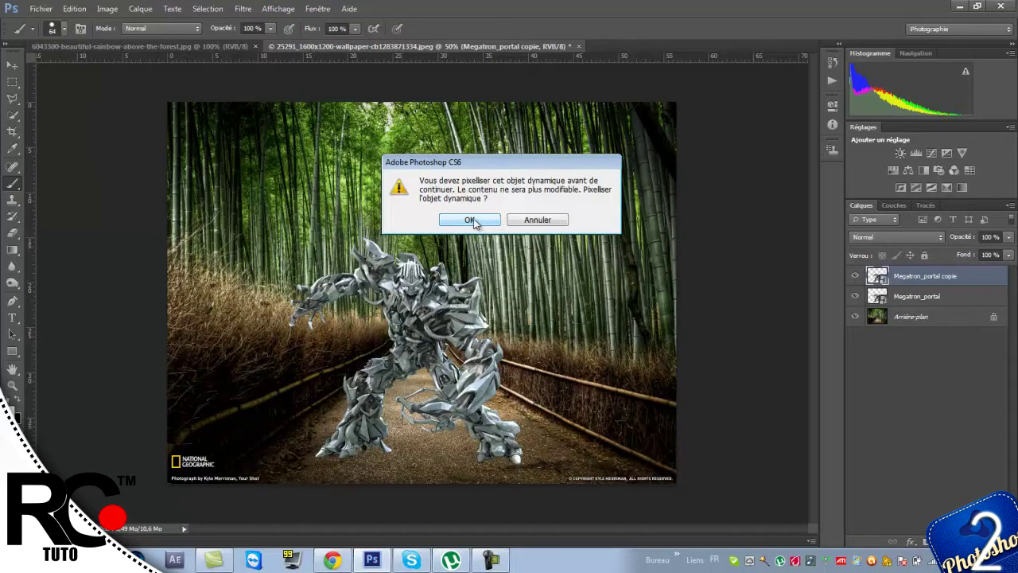
left_click(471, 220)
left_click(11, 66)
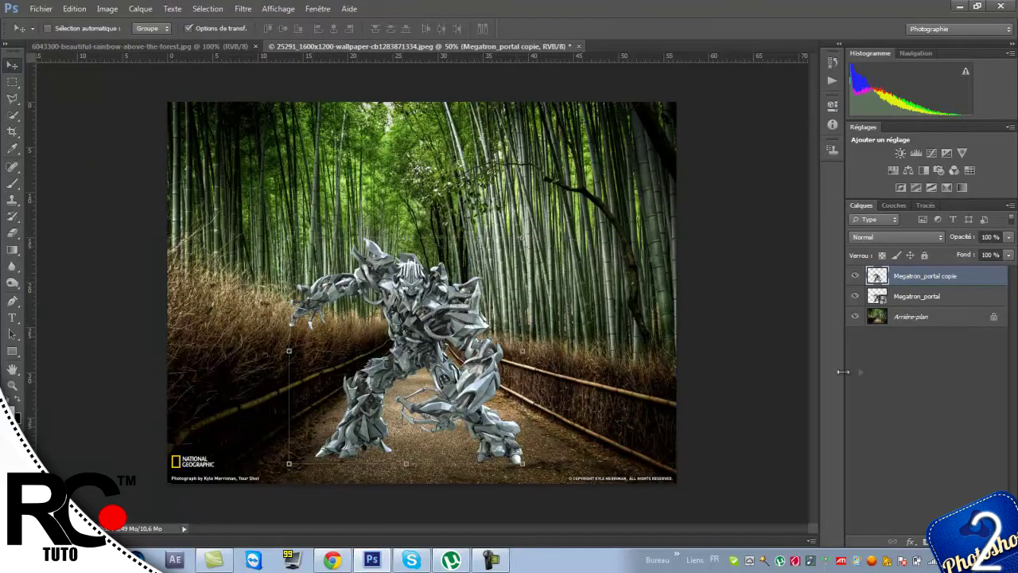
Step: Apply a black (000000) Color Overlay layer style to the Megatron_portal copy
double_click(986, 279)
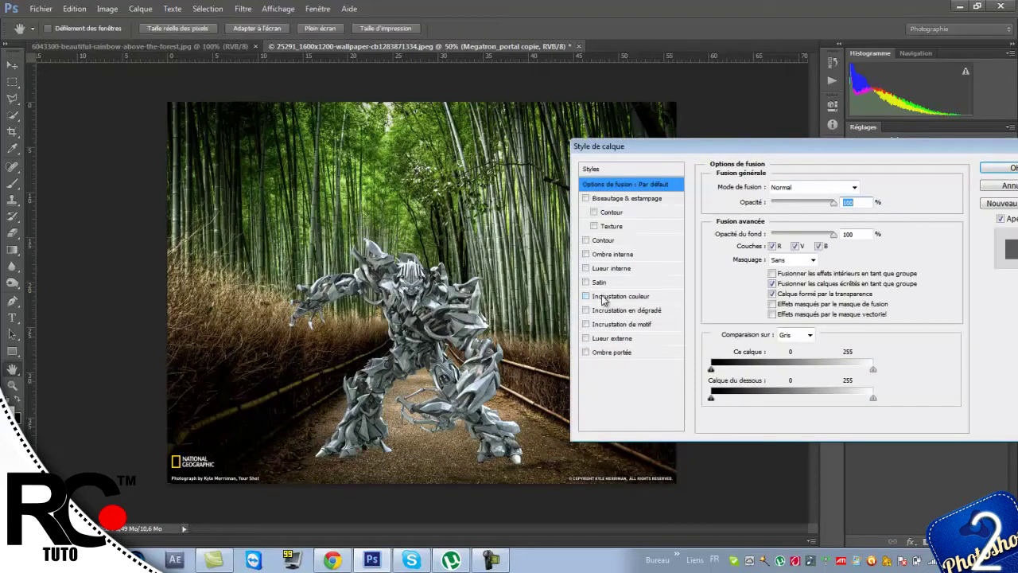
left_click(603, 296)
left_click(867, 189)
type("0")
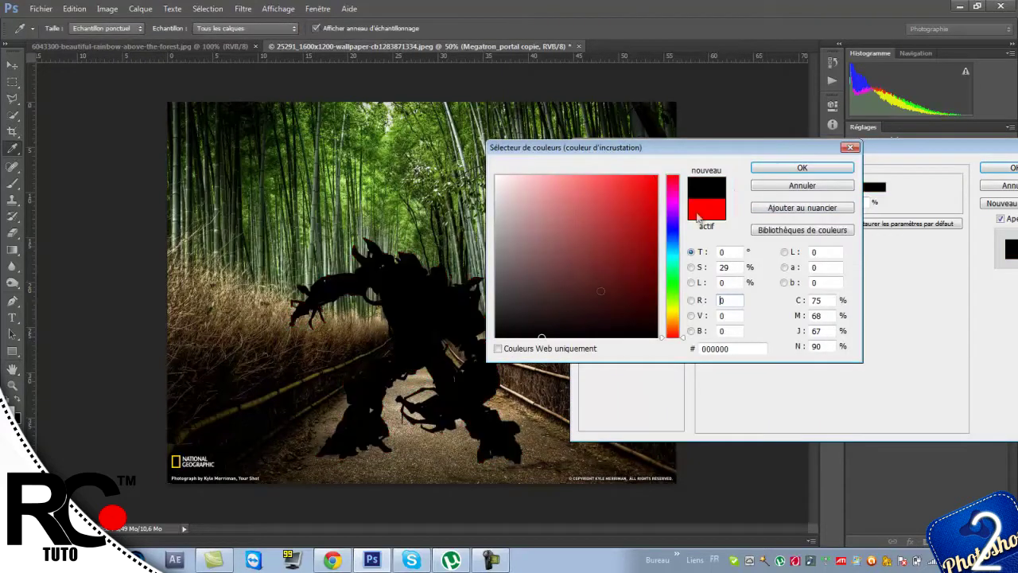
left_click(802, 168)
left_click(1004, 168)
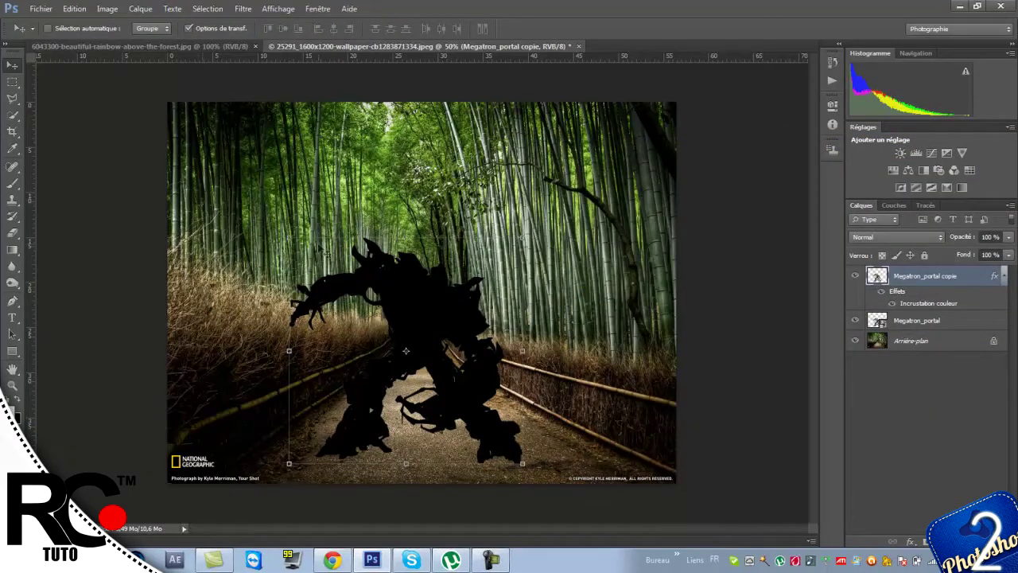
Step: Transform the black copy into a ground shadow at about 35.5% height and -39.7° horizontal skew, and apply the transformation
left_click_drag(289, 238, 356, 383)
left_click_drag(525, 244, 524, 389)
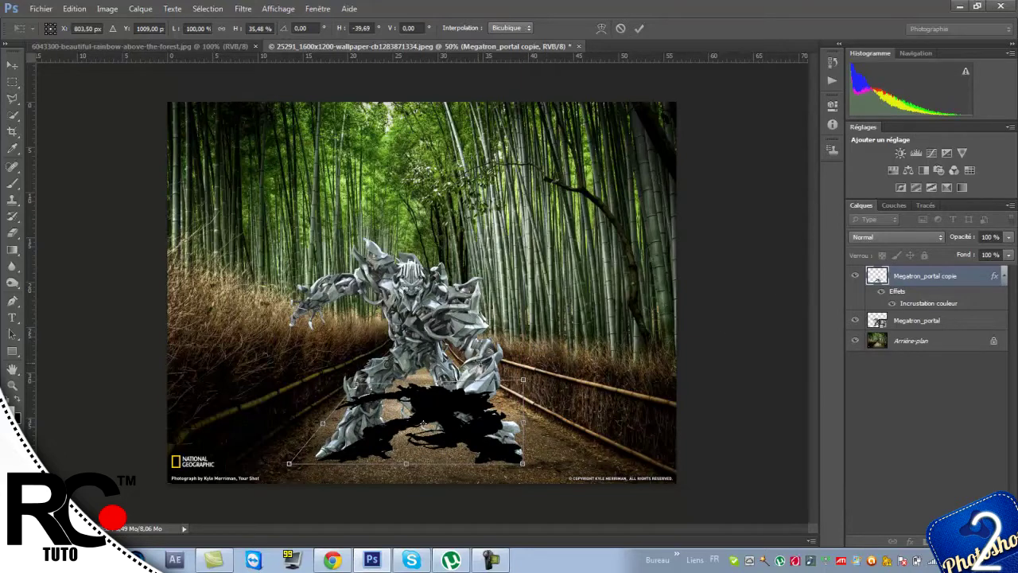
left_click(12, 199)
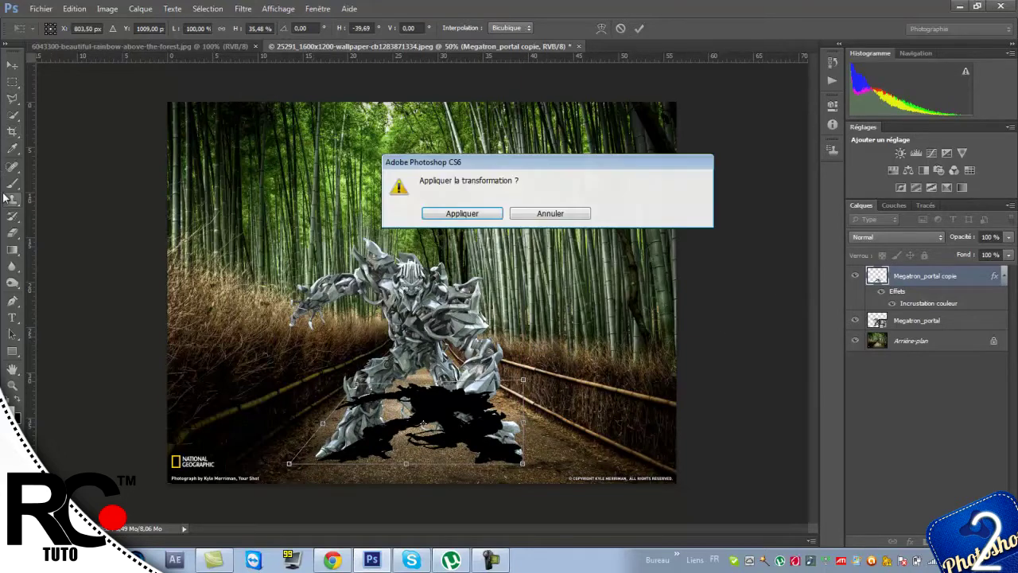
left_click(456, 213)
Step: Place the shadow layer below the Megatron_portal layer and nudge the shadow slightly up under the robot's feet
left_click_drag(963, 279, 958, 324)
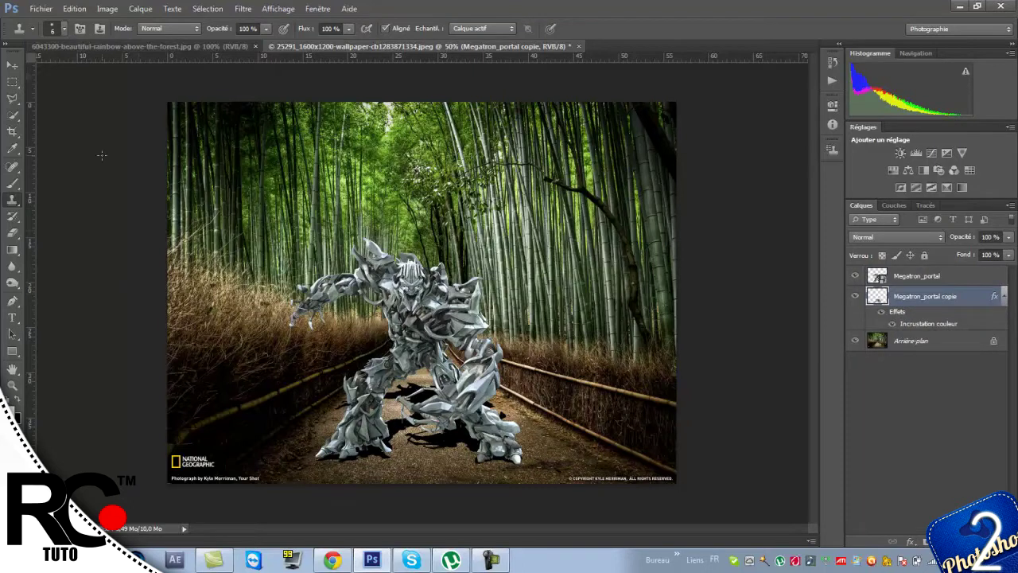
left_click(7, 66)
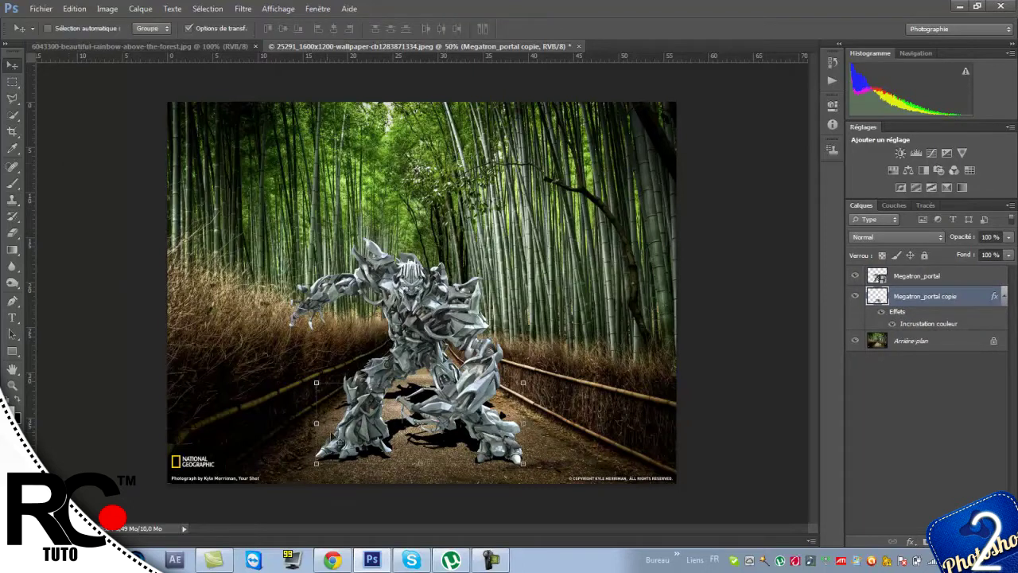
left_click_drag(366, 449, 369, 447)
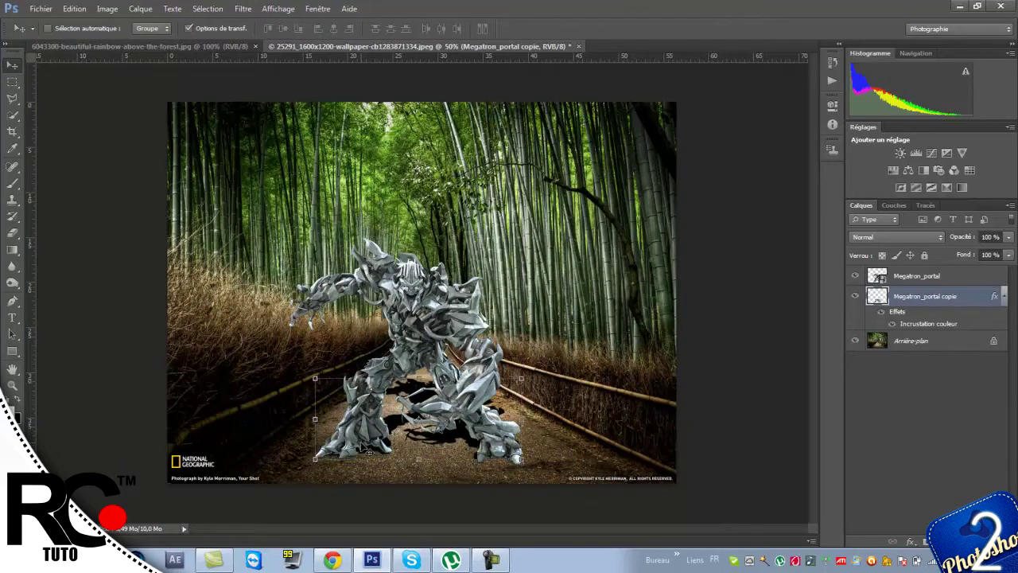
Step: Select the Eraser tool and set the shadow layer's opacity to 43%
left_click(12, 233)
left_click_drag(969, 232, 928, 238)
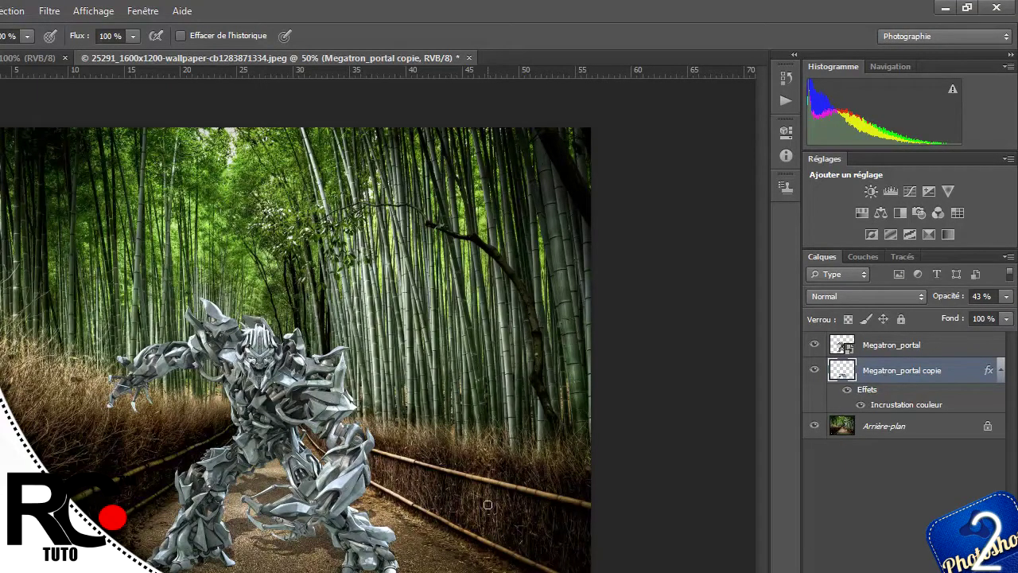
left_click(49, 11)
mouse_move(191, 174)
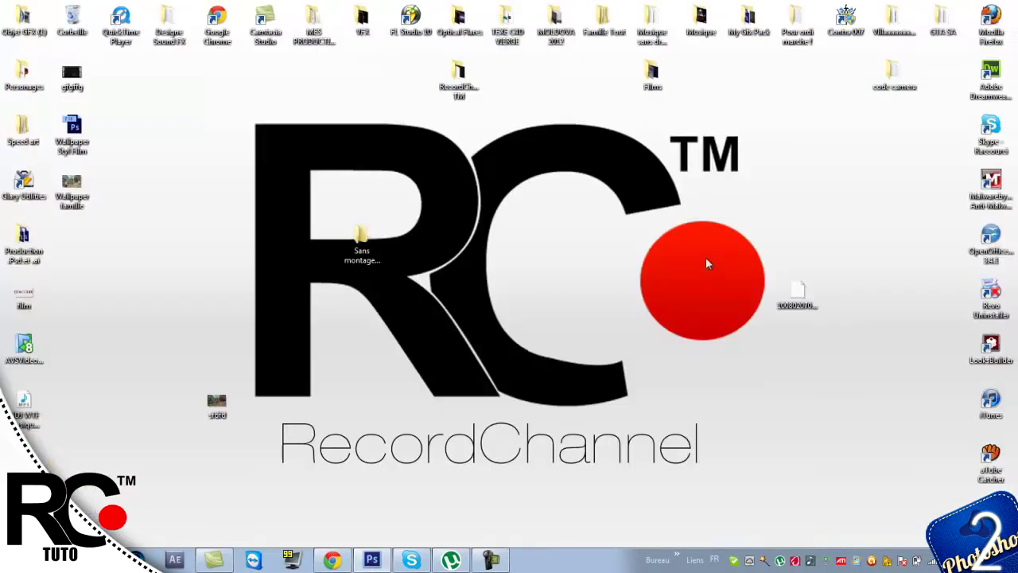
Step: Switch to Chrome and open a new browser tab
left_click(333, 557)
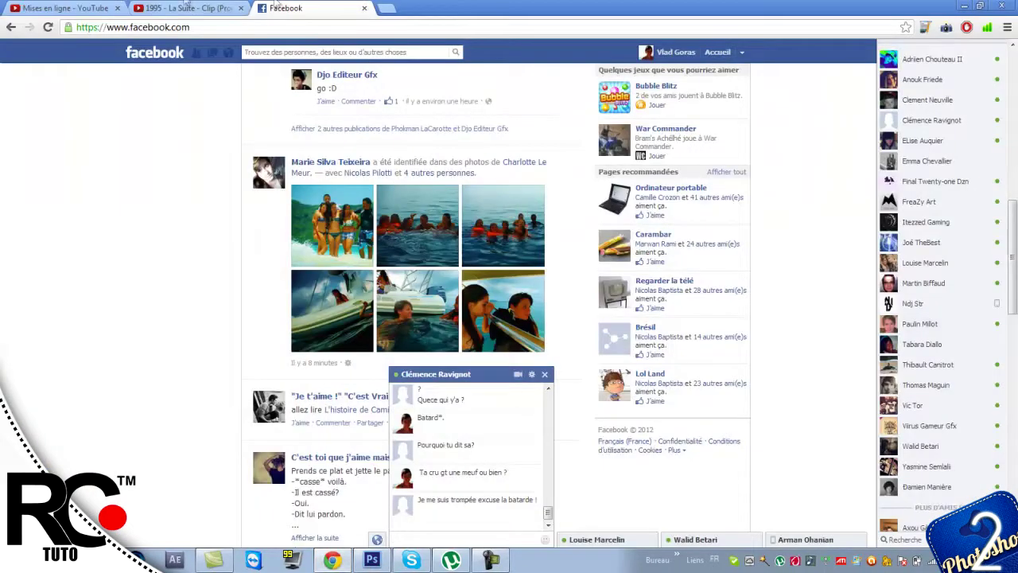
left_click(189, 8)
left_click(394, 8)
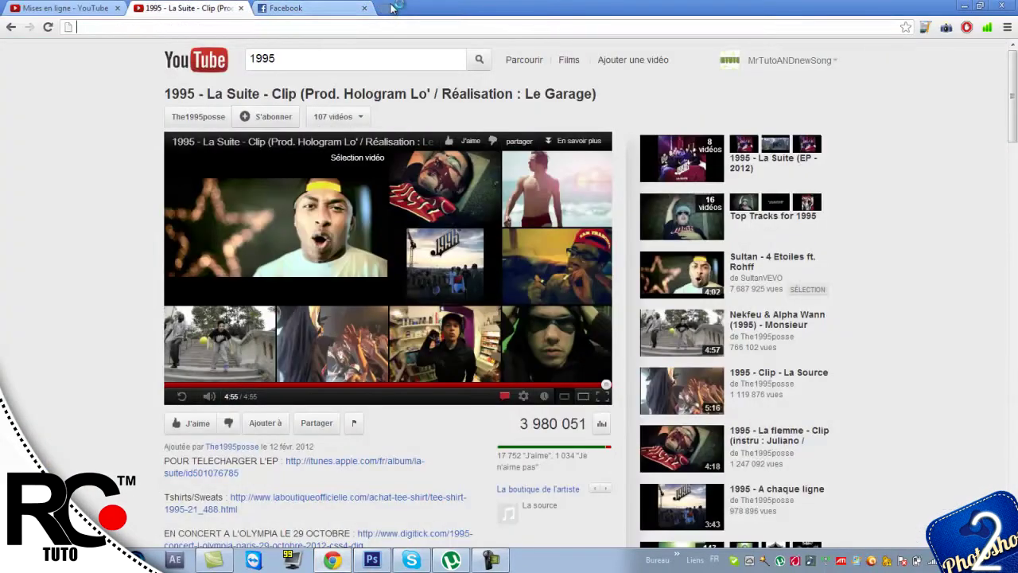
type("lambor")
key("BackSpace")
type("gini")
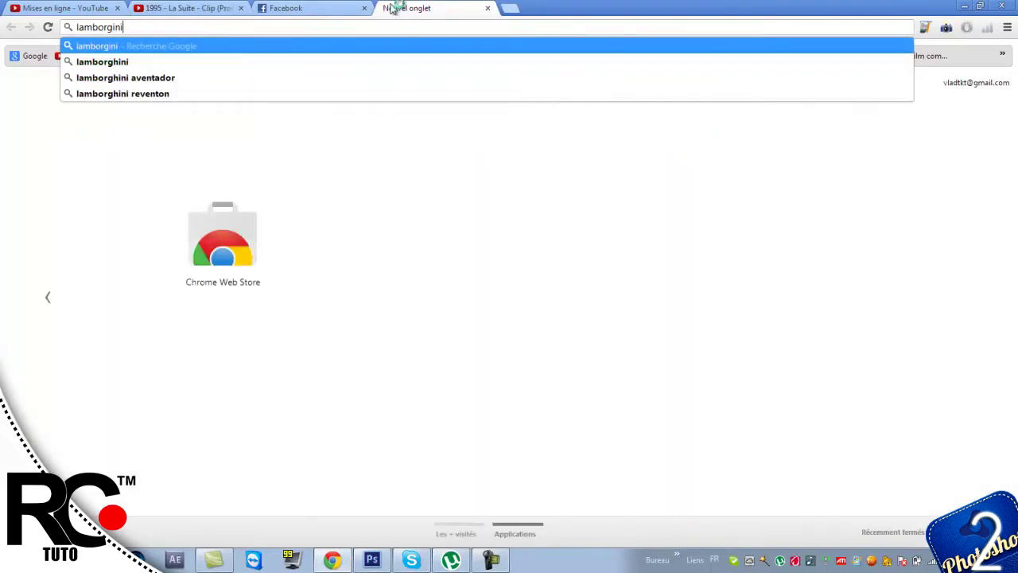
key("BackSpace")
key("BackSpace")
key("BackSpace")
key("BackSpace")
key("BackSpace")
key("BackSpace")
key("BackSpace")
key("BackSpace")
key("BackSpace")
key("BackSpace")
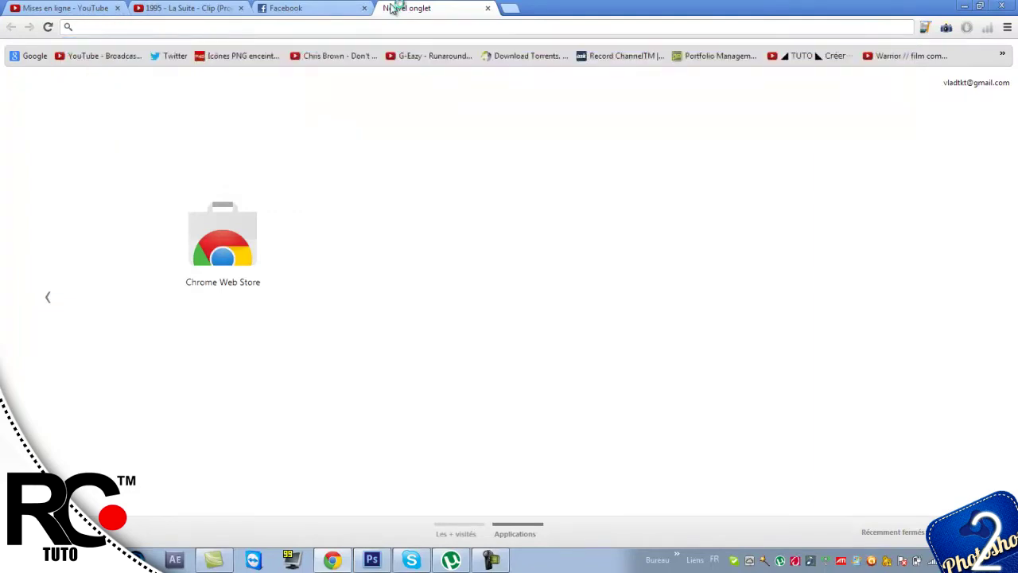
Step: Search Google for "clio 4" and open the full-size photo of the red car seen from the side
type("clio")
key("Return")
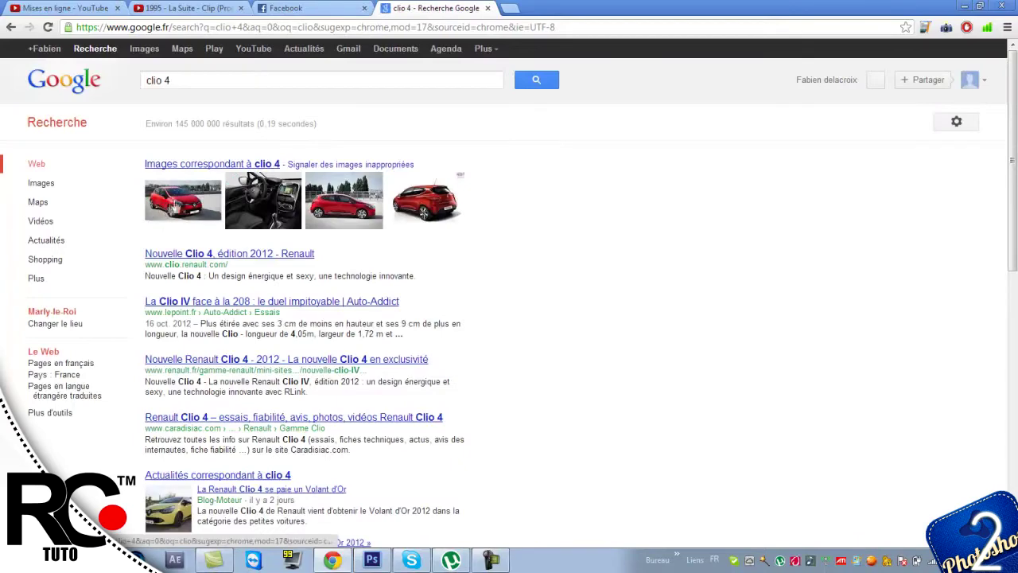
left_click(348, 214)
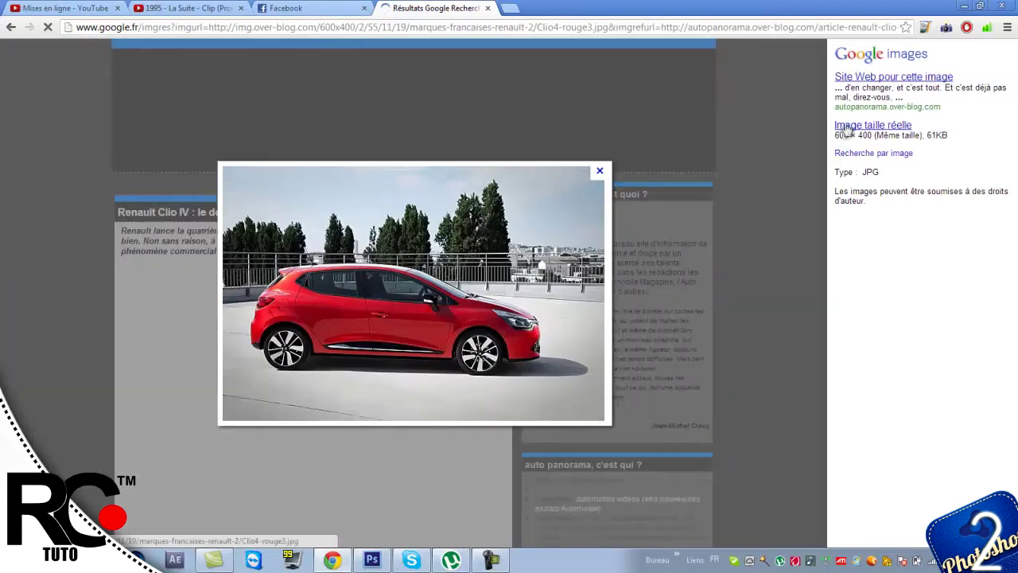
left_click(849, 127)
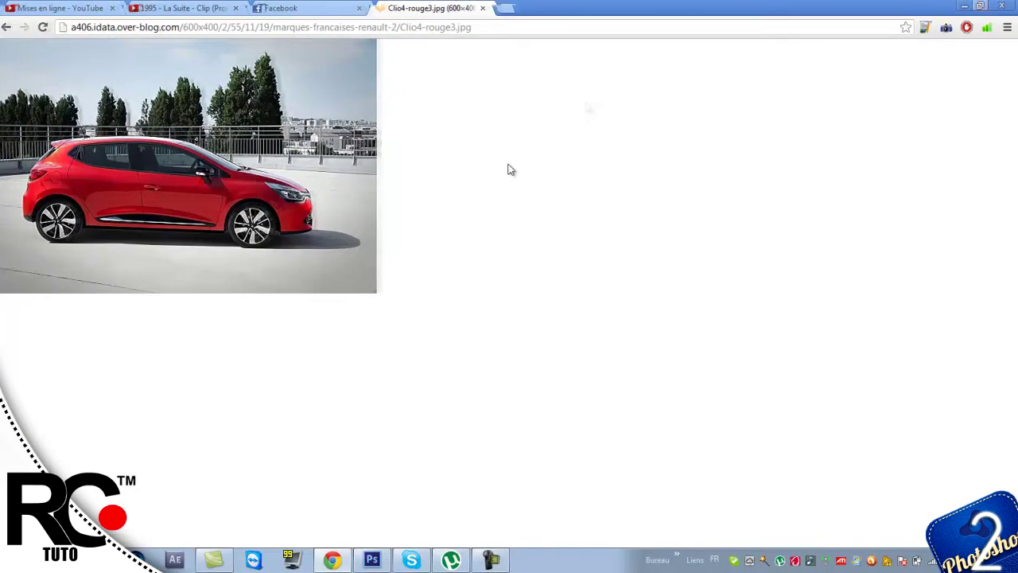
Step: Save the Clio4-rouge3 picture from Chrome to the desktop and show the desktop
key("super+Down")
left_click_drag(292, 213, 802, 183)
key("super+d")
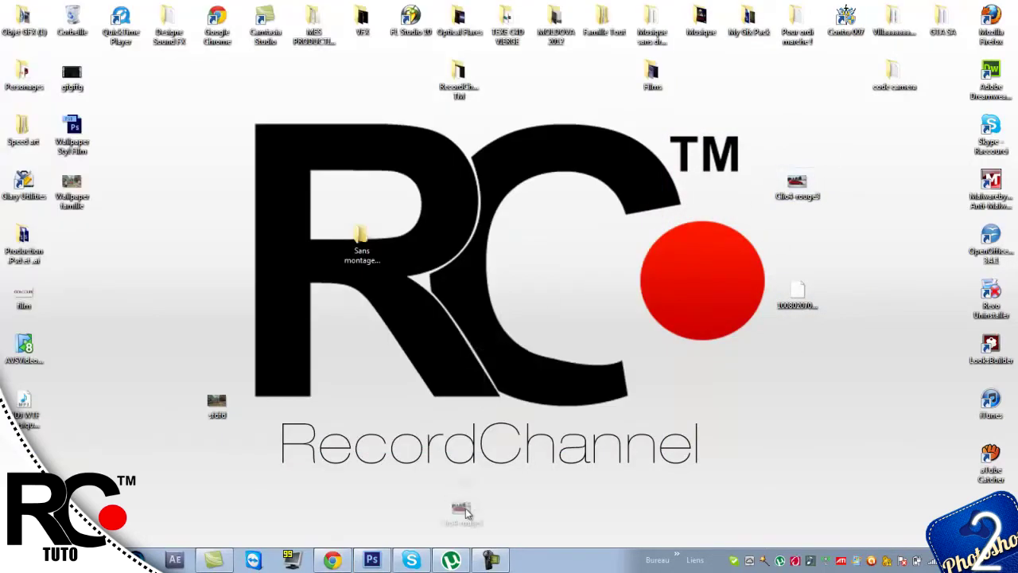
Step: Place the Clio4-rouge3 picture into the Photoshop bamboo document, stretched to 355.56% width and 400% height to cover the canvas
left_click(374, 561)
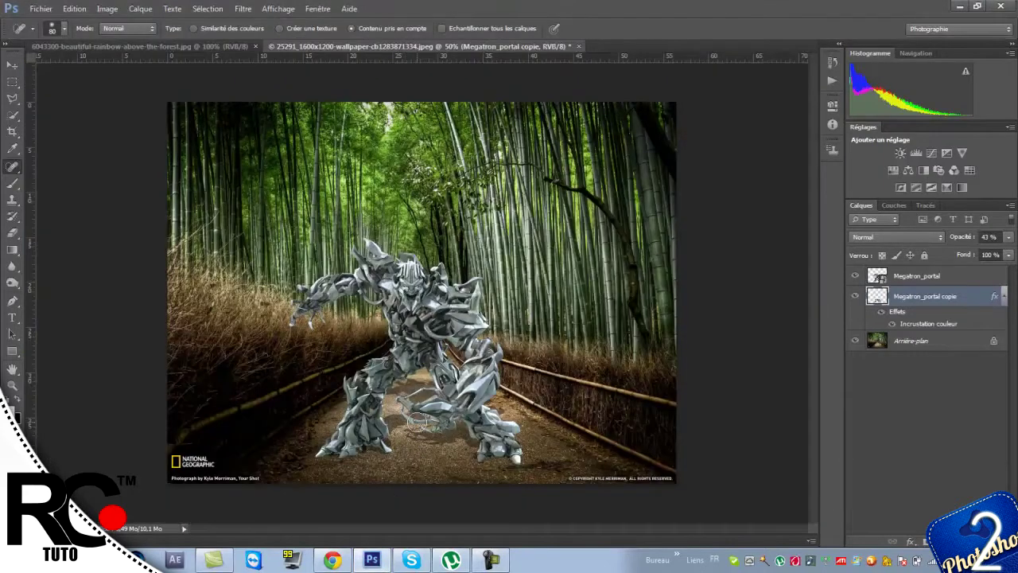
left_click_drag(565, 409, 566, 408)
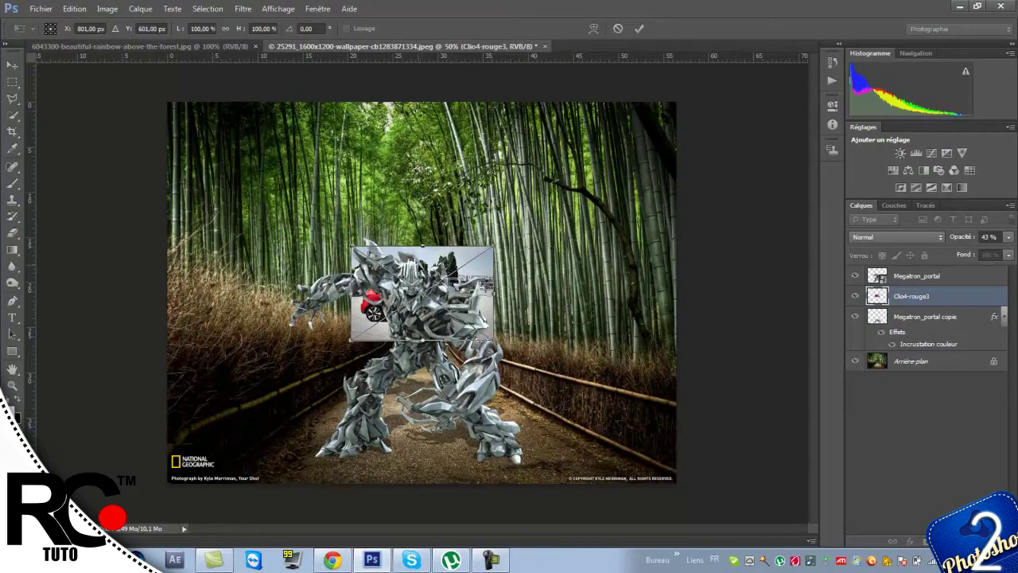
left_click_drag(494, 247, 677, 102)
left_click_drag(351, 341, 167, 483)
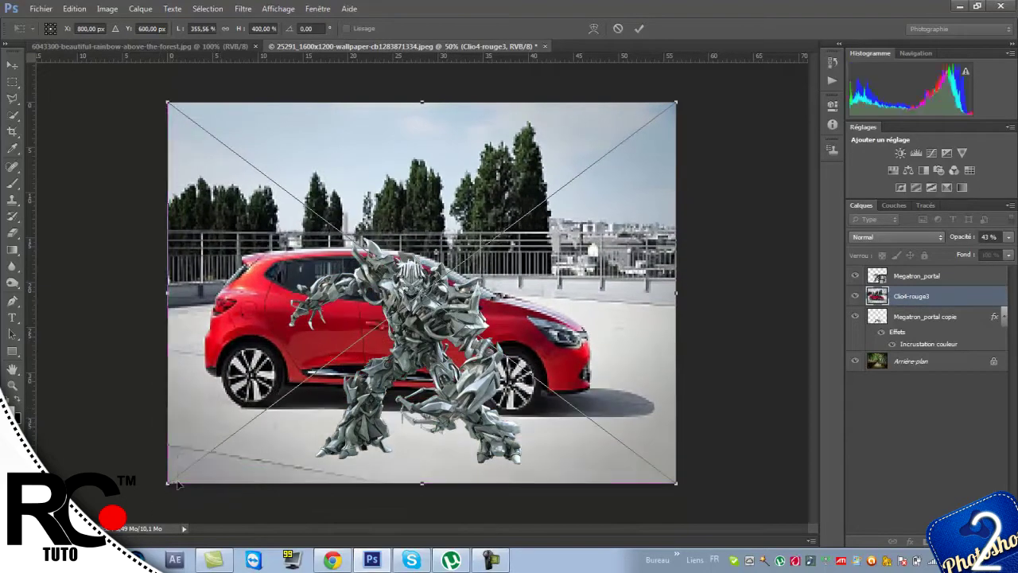
right_click(299, 386)
left_click(393, 197)
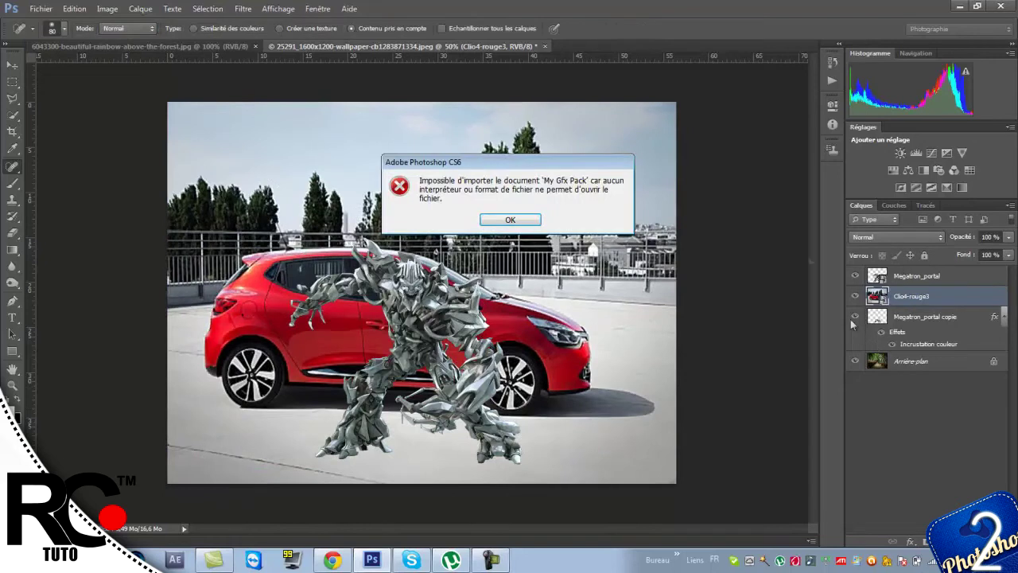
Step: Dismiss the import error and delete the Megatron_portal layer
key("Return")
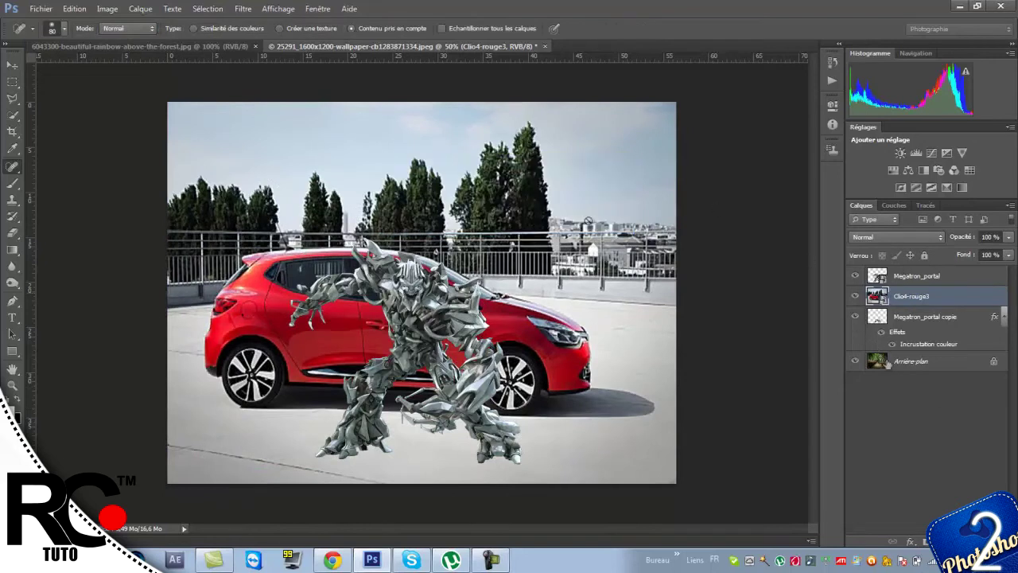
left_click(893, 280)
key("Delete")
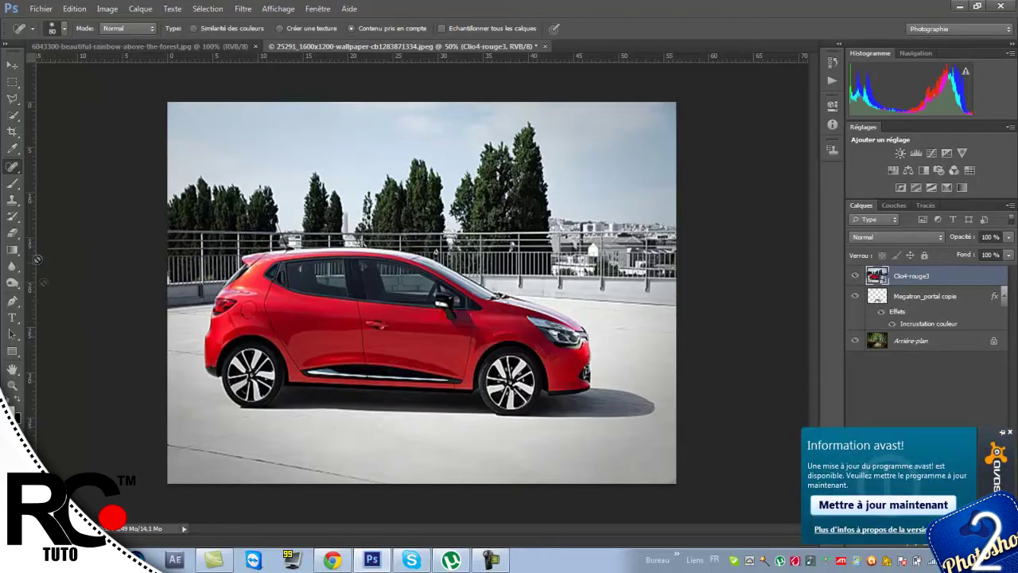
Step: Create a new layer above the car photo and draw a widening beam-shaped path from the front headlight past the canvas edge with the Pen tool
left_click(12, 301)
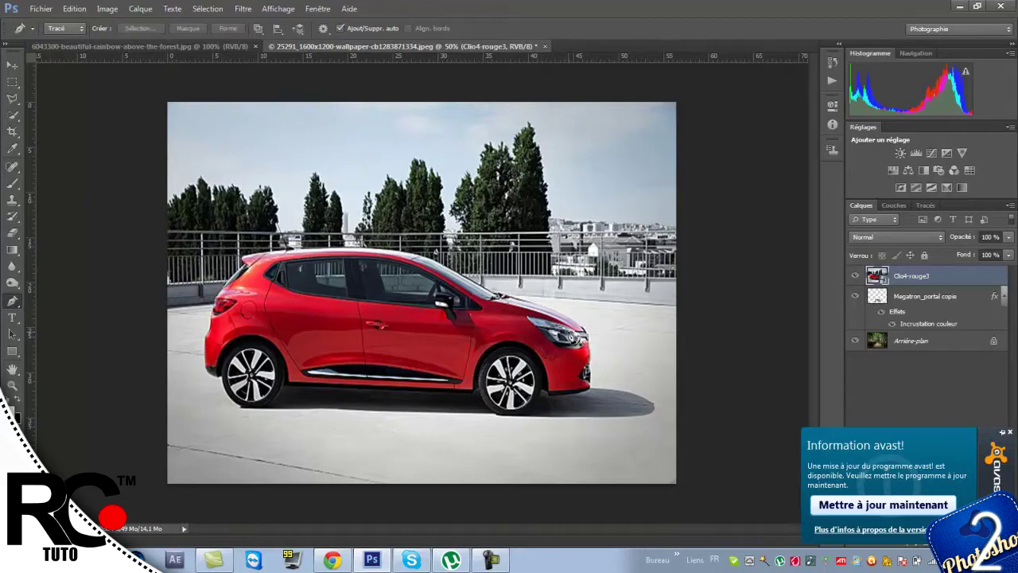
left_click(1004, 434)
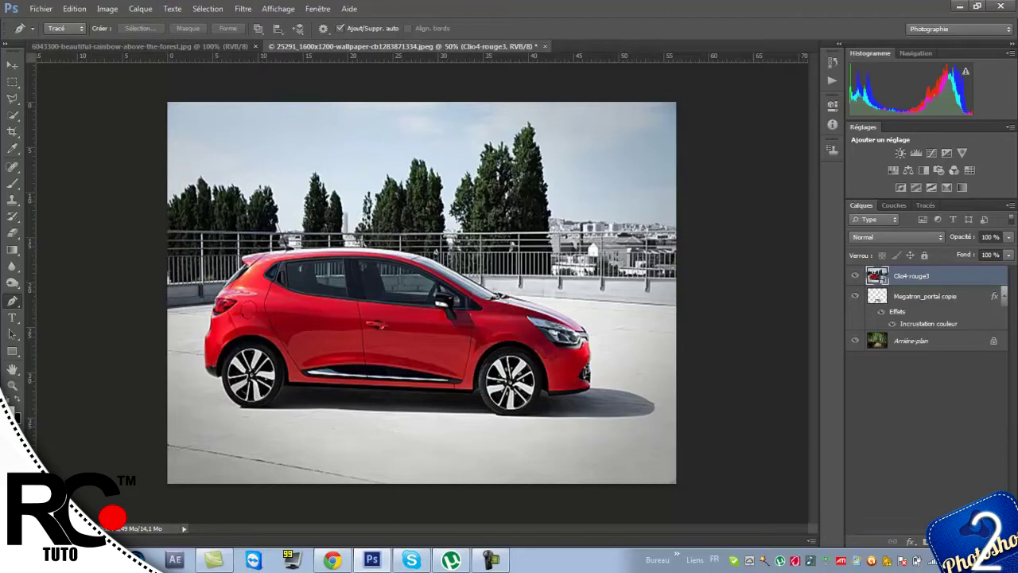
key("ctrl+shift+alt+n")
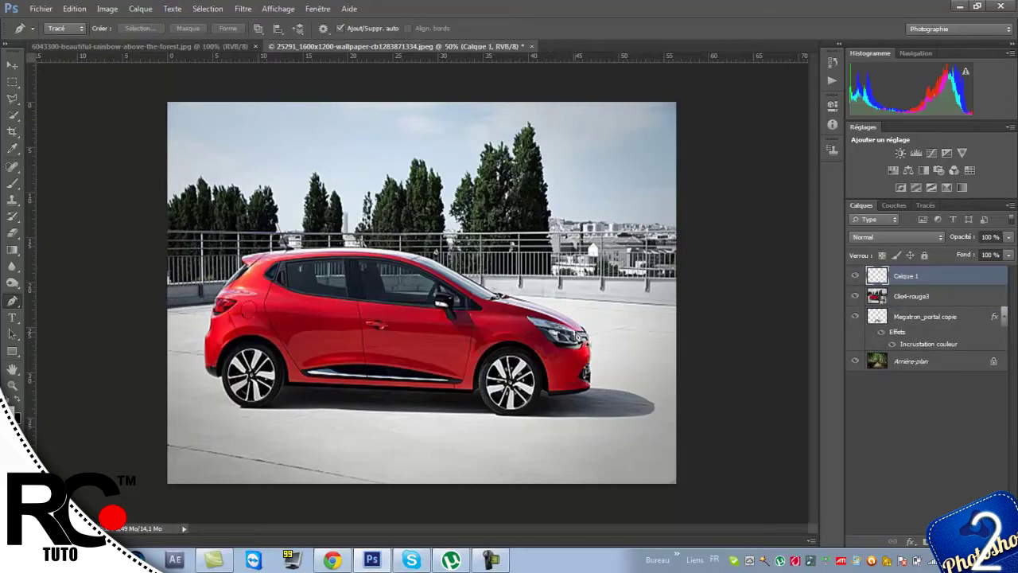
left_click(588, 336)
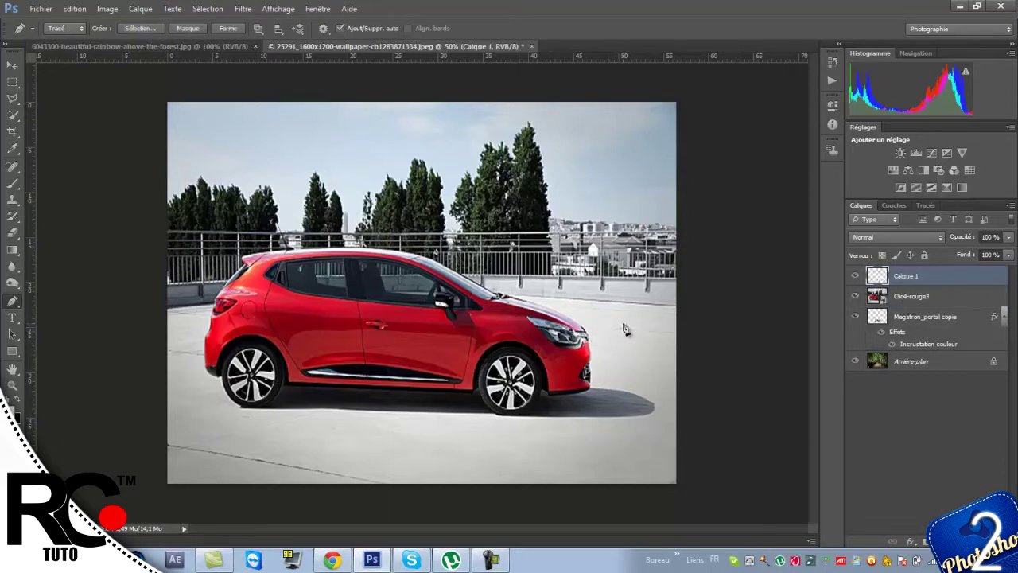
left_click_drag(697, 315, 709, 300)
left_click(690, 360)
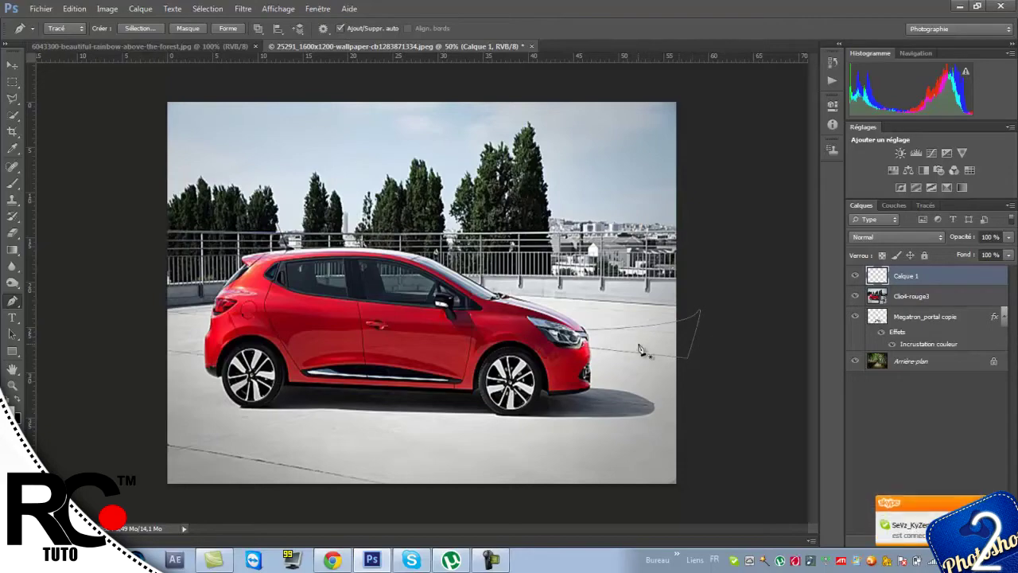
Step: Fill the beam path with white at 100% opacity in Normal mode, and delete the work path
left_click(921, 205)
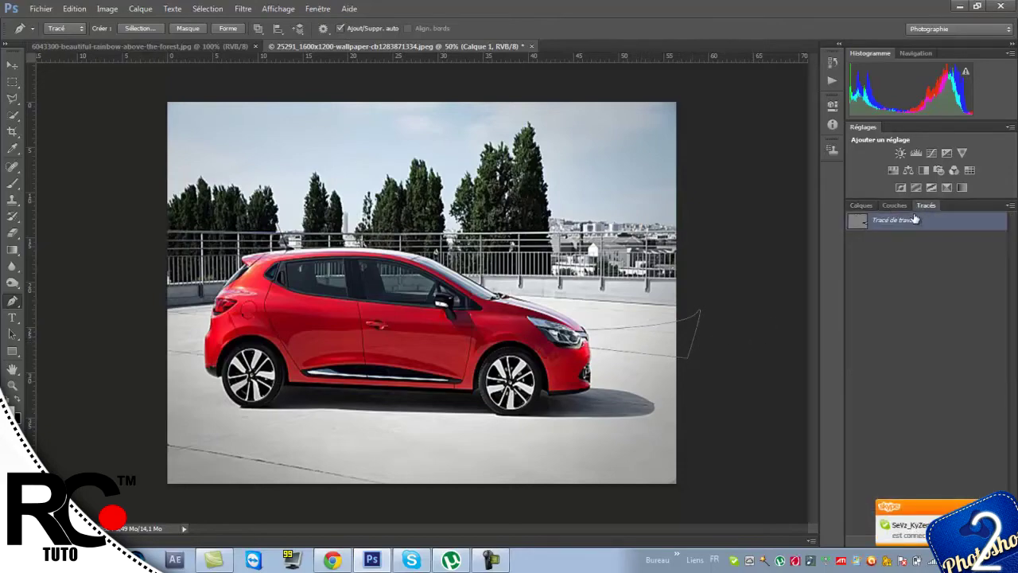
right_click(911, 223)
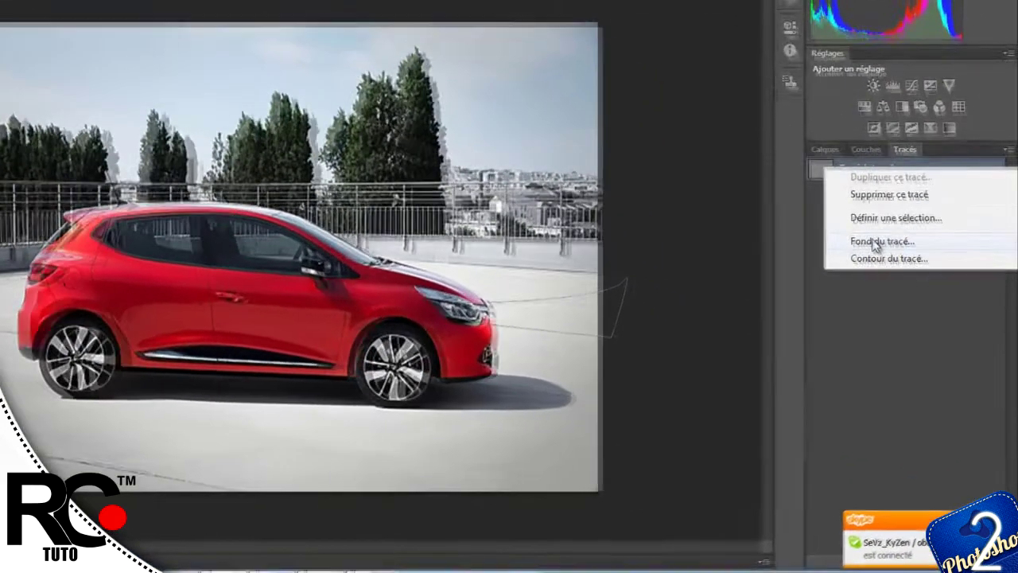
left_click(875, 245)
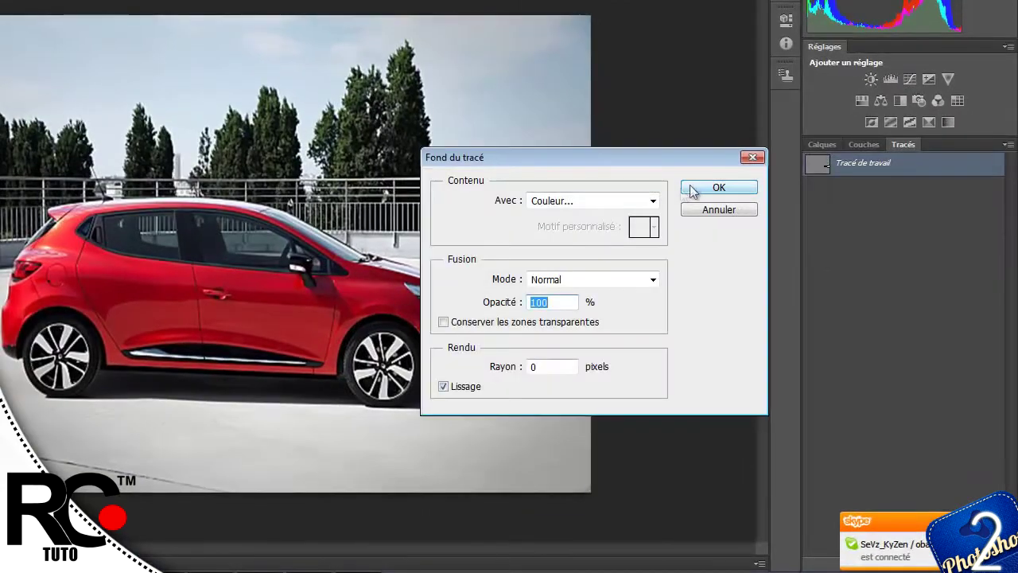
left_click(660, 204)
left_click(622, 241)
left_click_drag(405, 132, 320, 49)
left_click(748, 100)
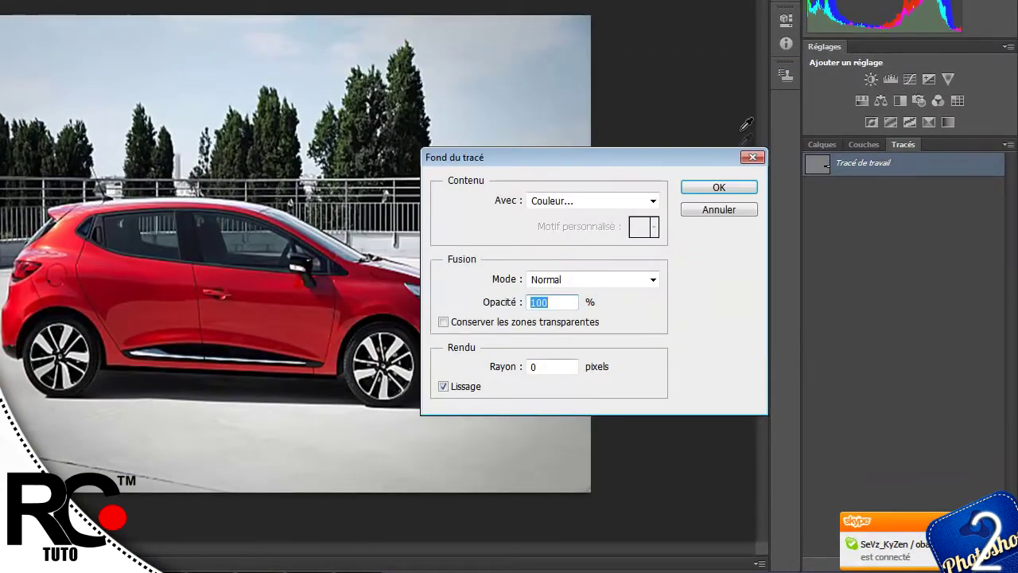
left_click(720, 189)
key("Delete")
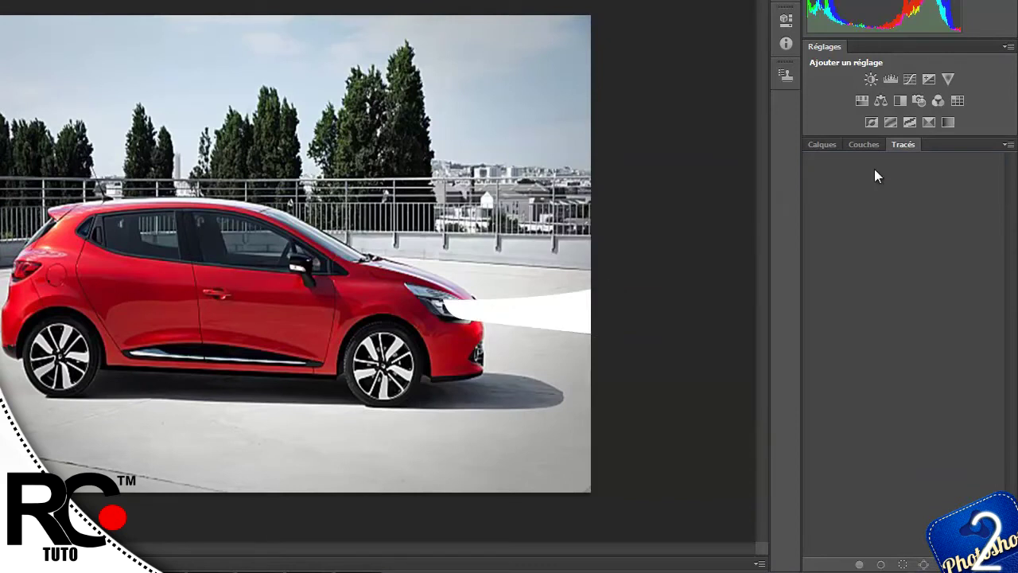
Step: Apply a Gaussian Blur with a 6.4 pixel radius to the white beam on Calque 1
left_click(828, 142)
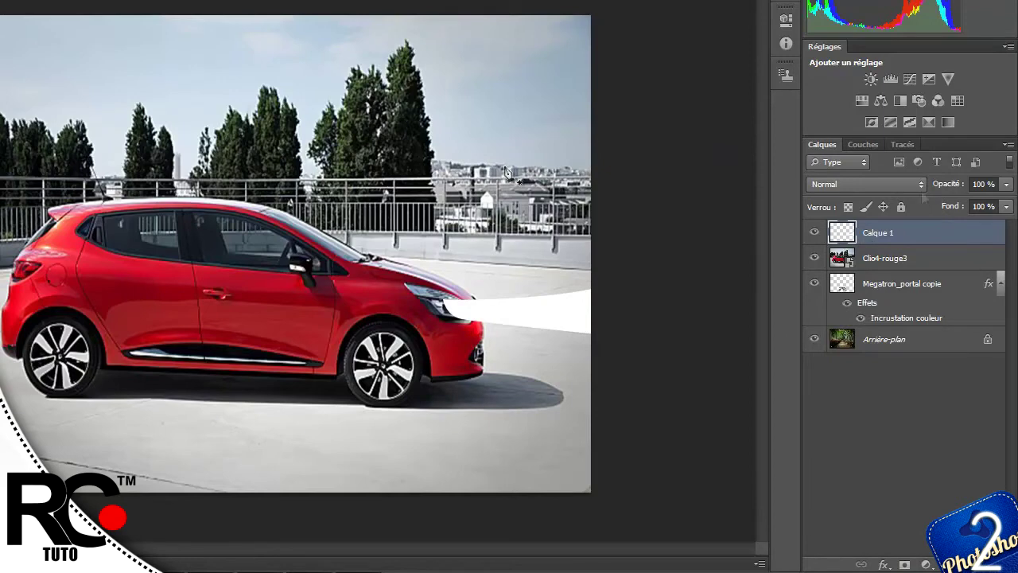
left_click(56, 0)
mouse_move(231, 60)
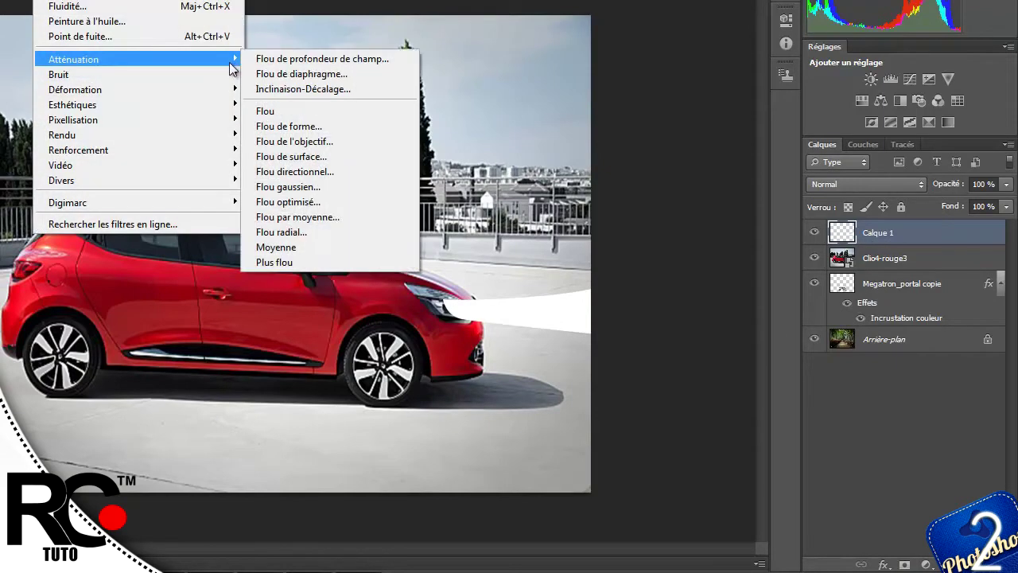
left_click(355, 195)
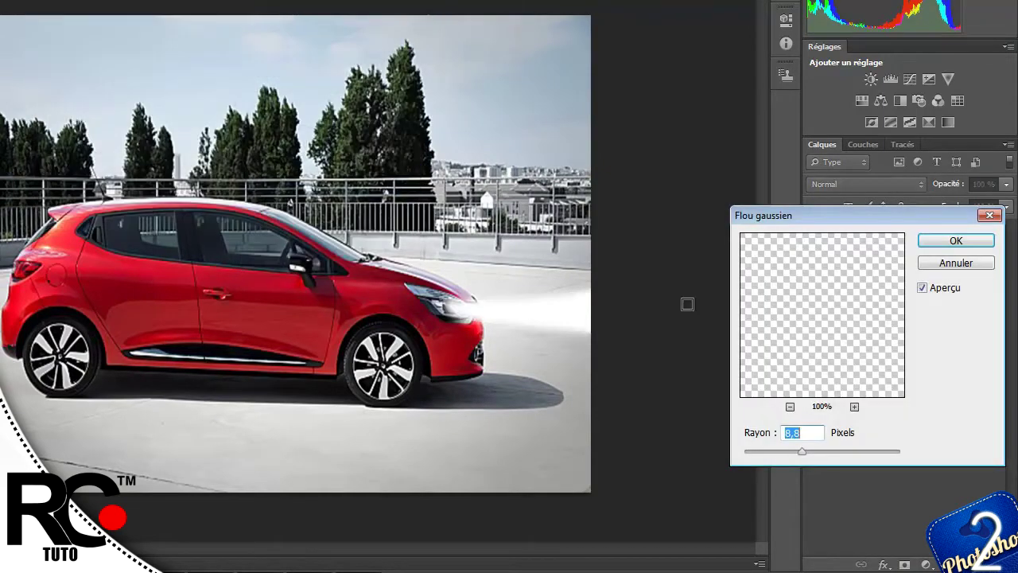
mouse_move(800, 451)
left_mouse_down()
mouse_move(817, 453)
mouse_move(792, 450)
left_mouse_up()
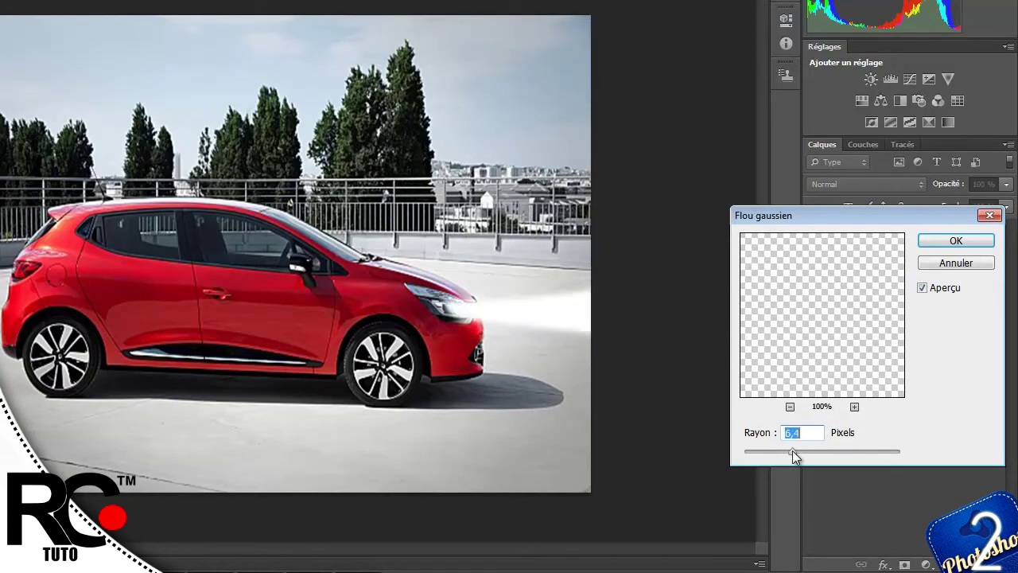